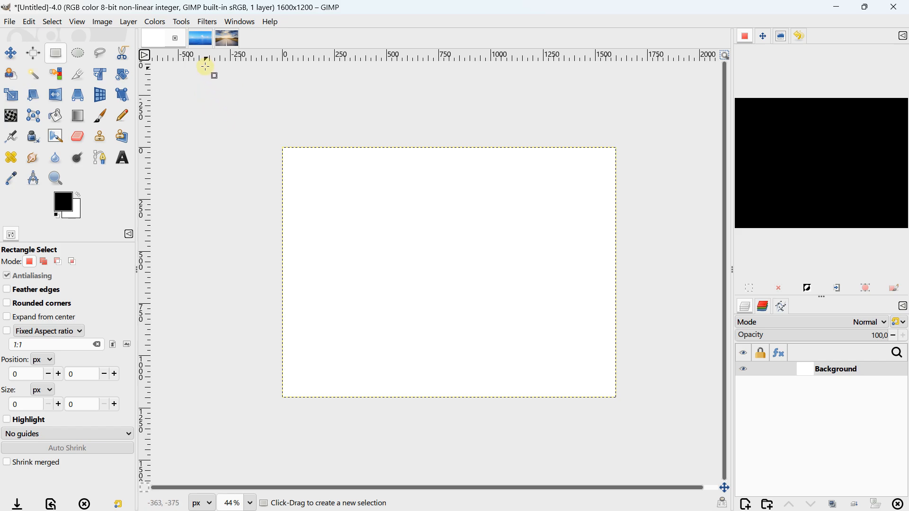
Make a rectangular selection about 2365 × 659 px around the sea below the horizon in the Ocean image.
click(196, 44)
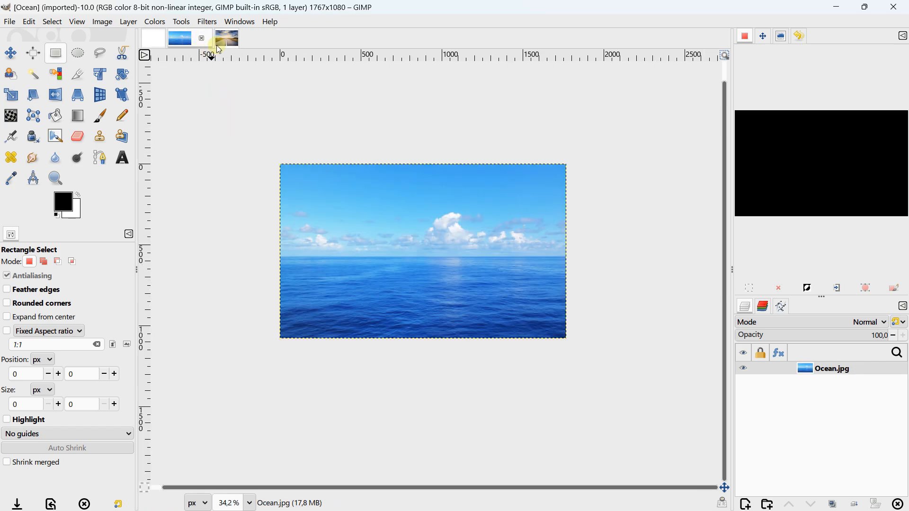
click(218, 45)
click(181, 48)
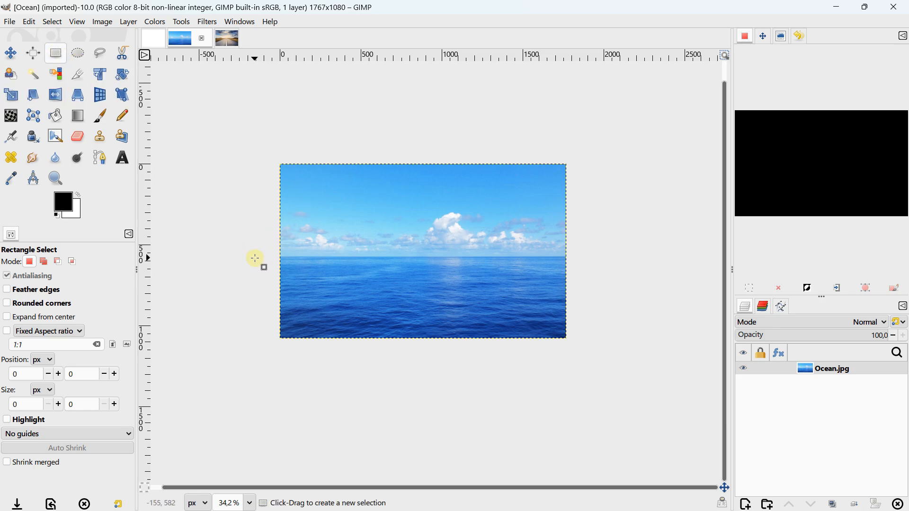
drag(240, 259, 624, 363)
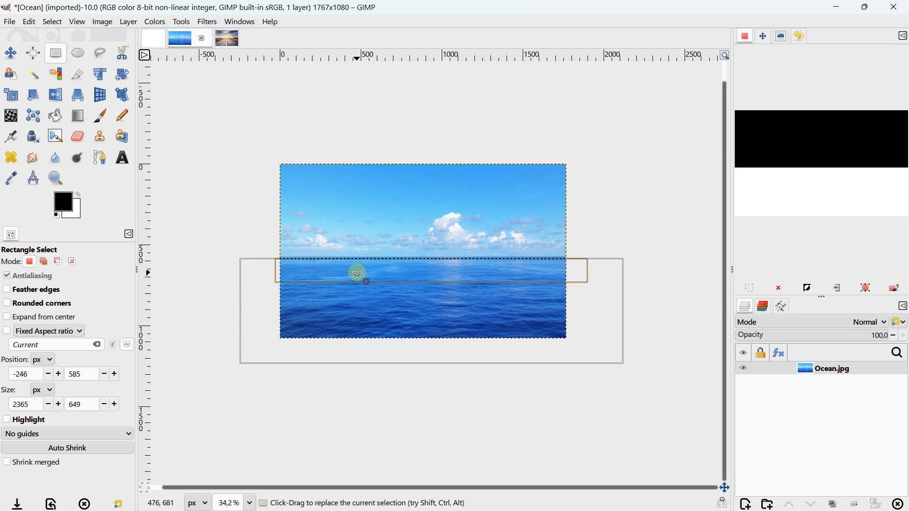
drag(358, 270, 356, 250)
scroll(358, 273, up, 3)
scroll(317, 241, down, 3)
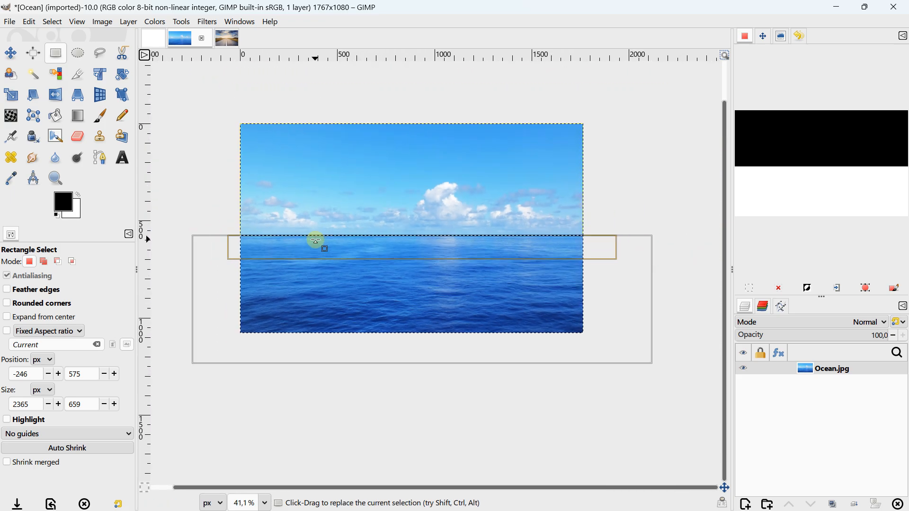
scroll(317, 242, down, 1)
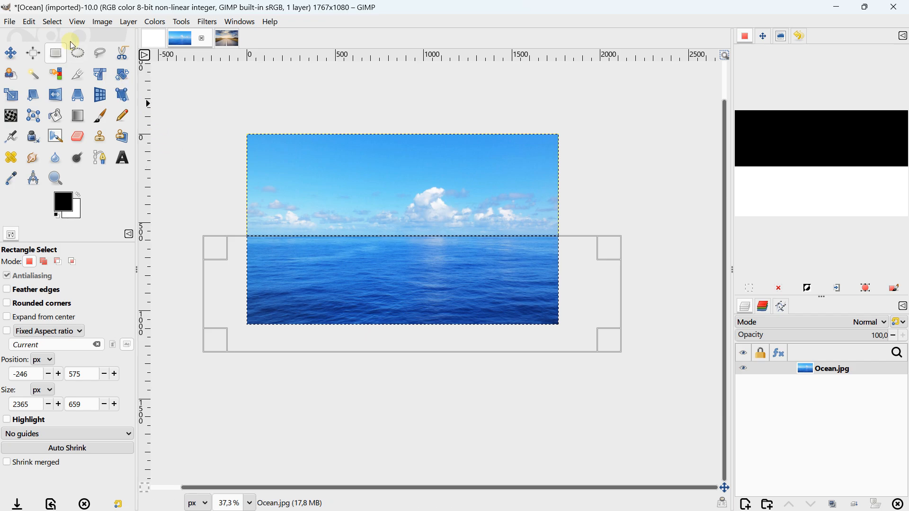
Copy the selected sea and paste it as a layer into the blank untitled image.
click(29, 21)
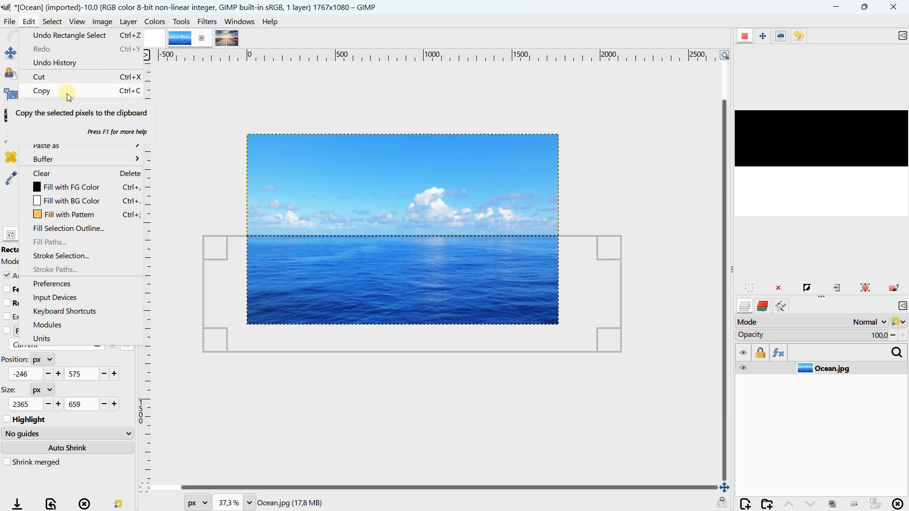
click(67, 93)
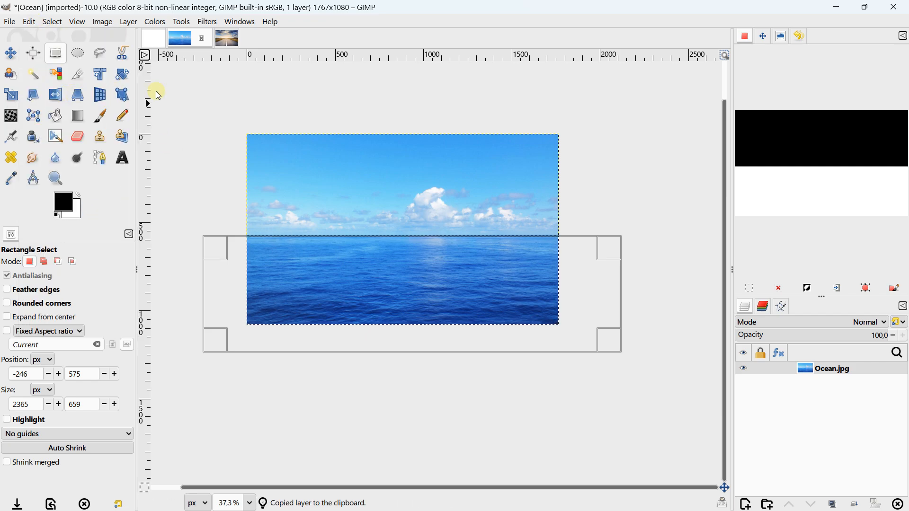
click(152, 43)
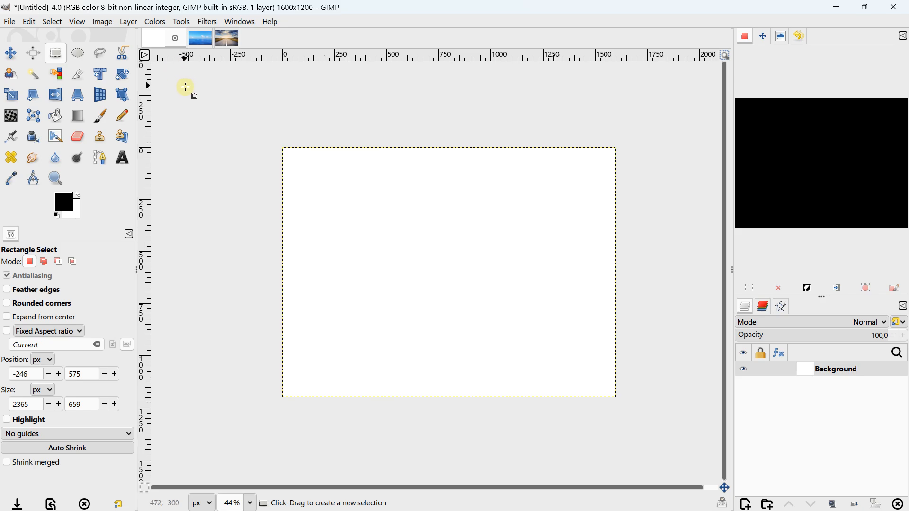
click(30, 22)
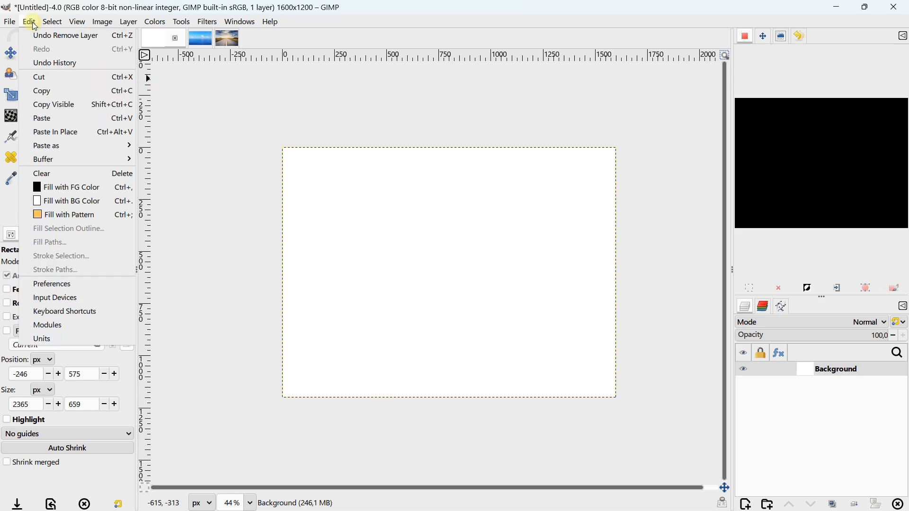
click(59, 123)
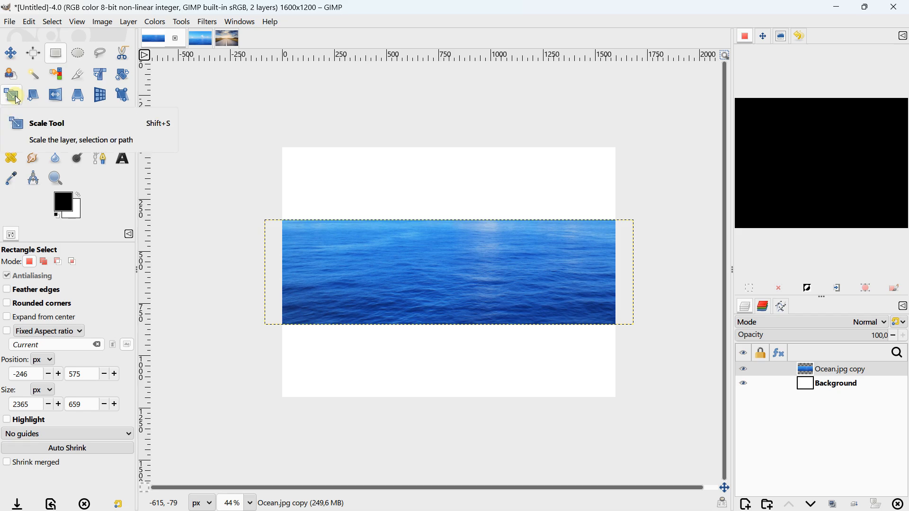
Scale the pasted sea layer proportionally to about 2480 × 709 px and position it over the lower part of the canvas.
click(18, 58)
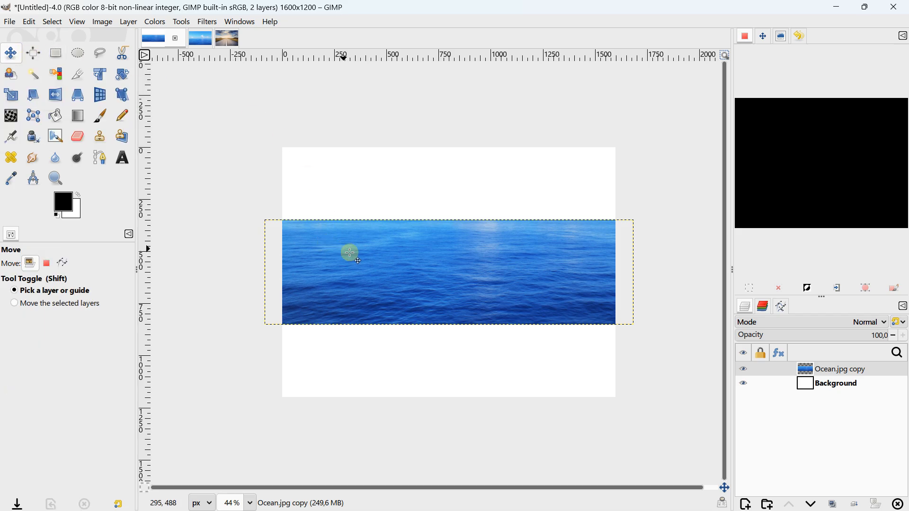
drag(350, 252, 390, 232)
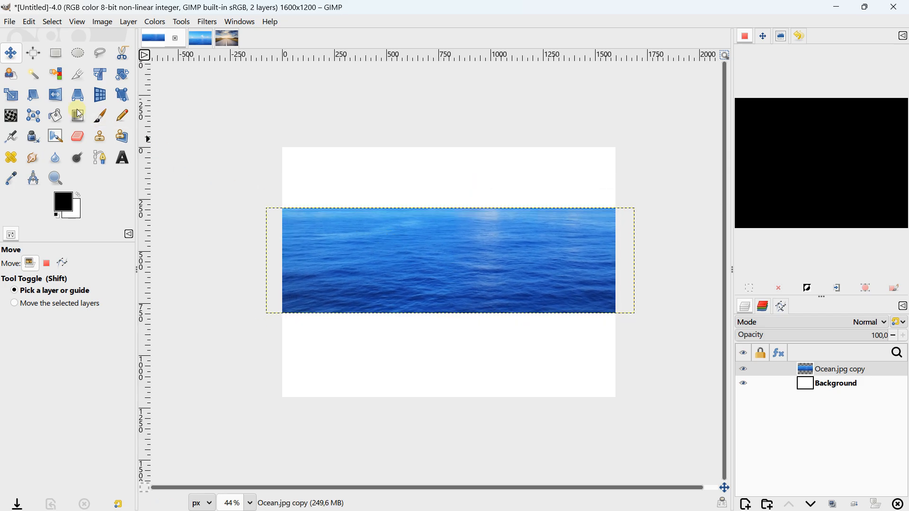
click(11, 95)
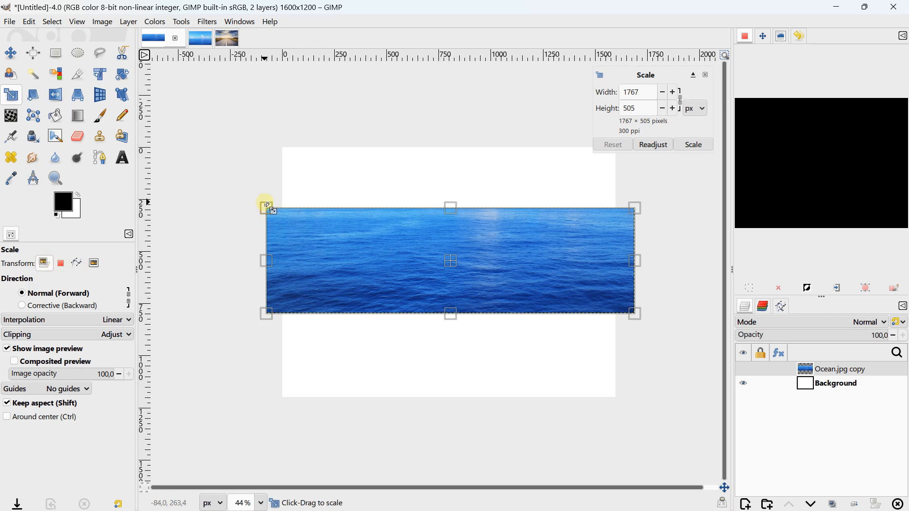
drag(265, 207, 205, 229)
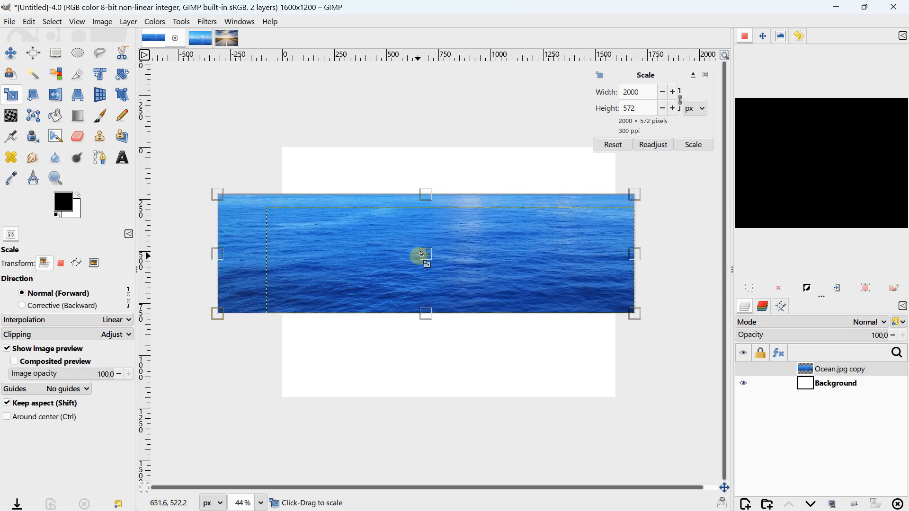
drag(418, 256, 427, 293)
drag(212, 228, 179, 199)
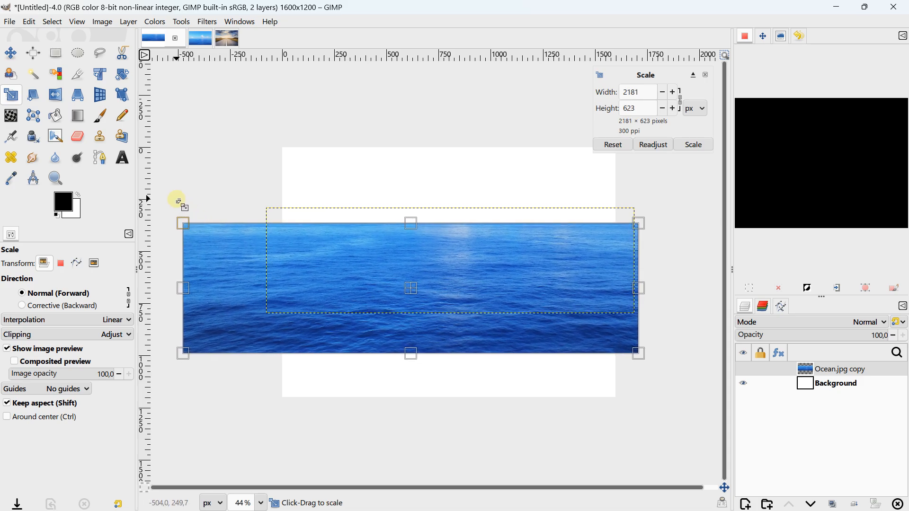
drag(415, 287, 445, 336)
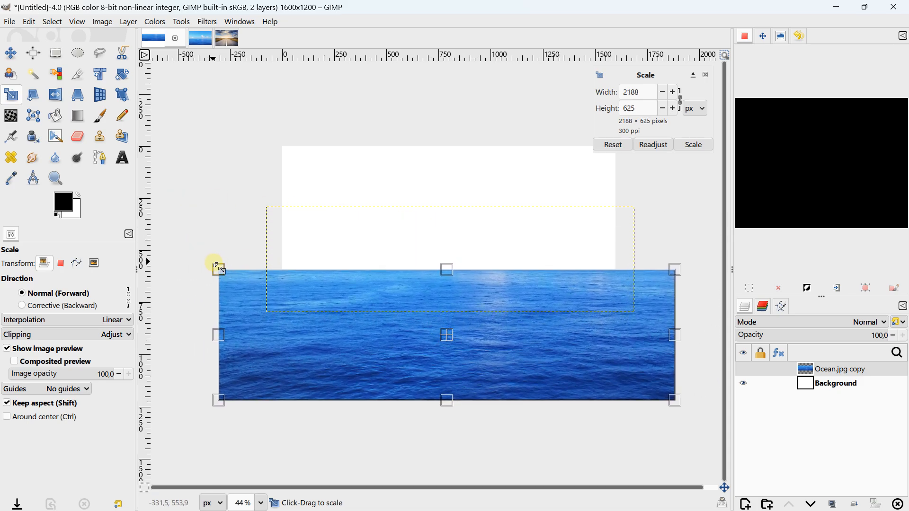
drag(215, 264, 166, 226)
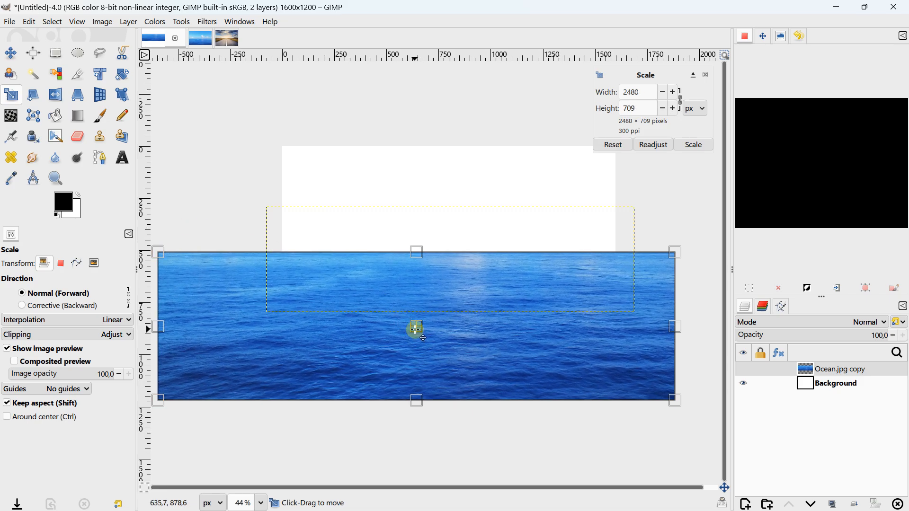
drag(414, 327, 442, 330)
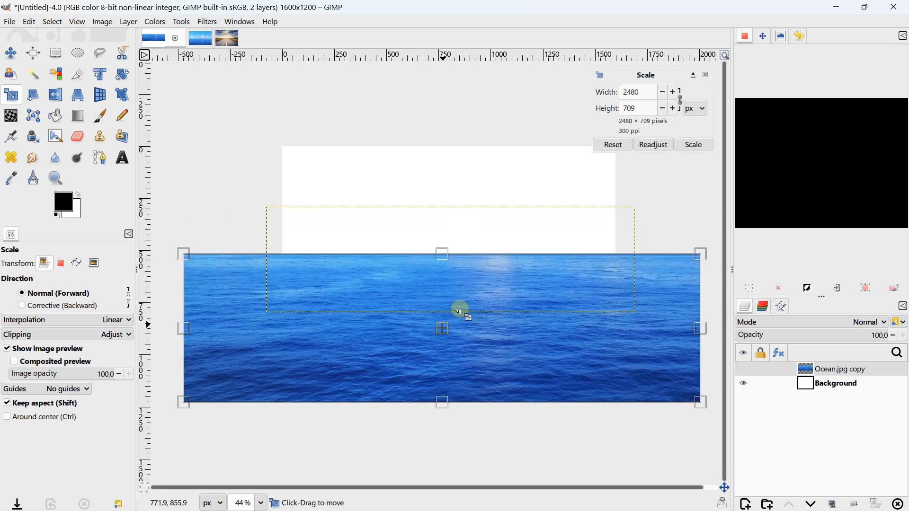
click(693, 145)
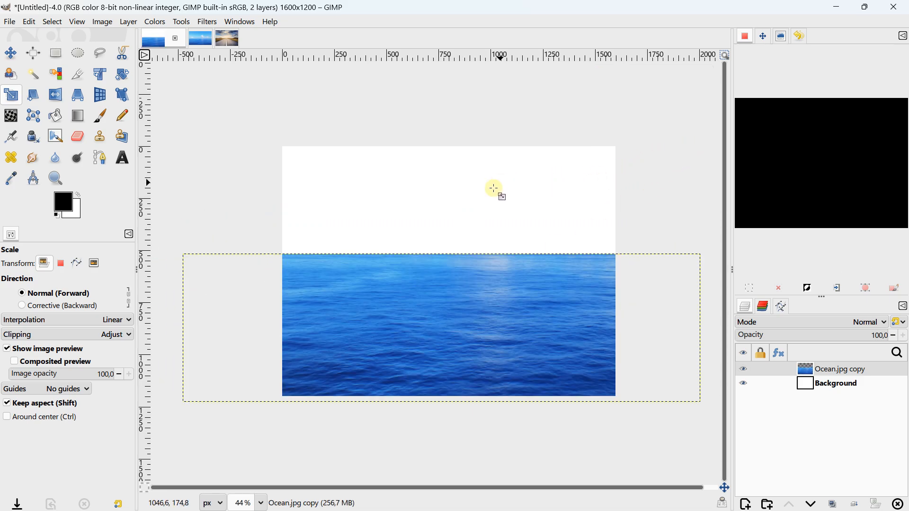
Try to scale the sea layer with the aspect ratio unlinked to about 1877 × 957 px, and reset the transform.
click(440, 278)
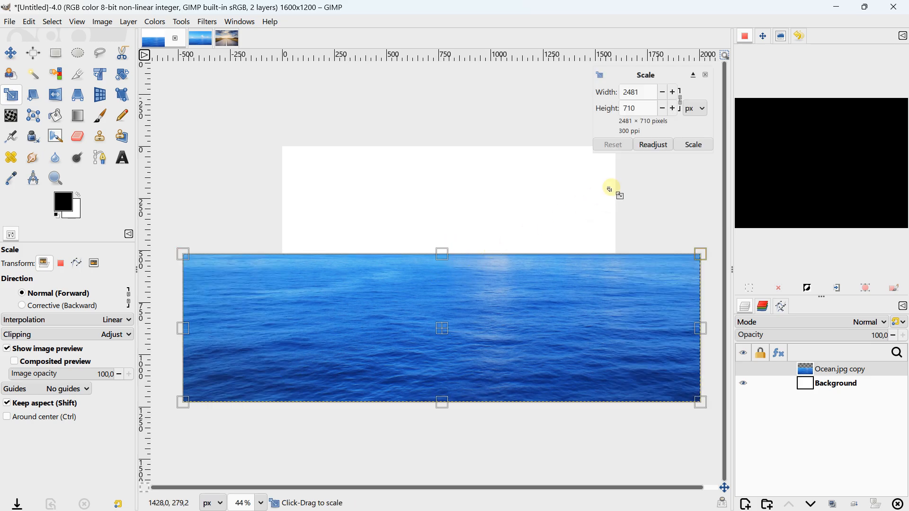
click(682, 102)
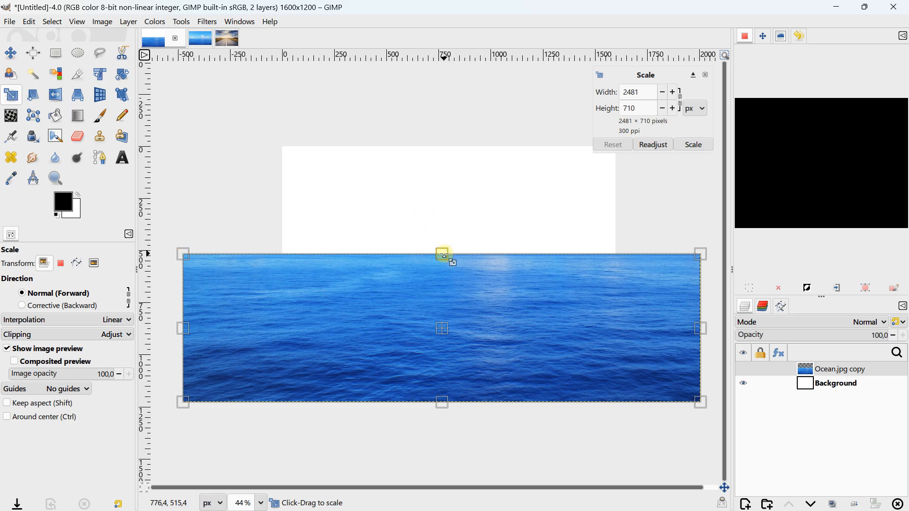
drag(187, 256, 241, 261)
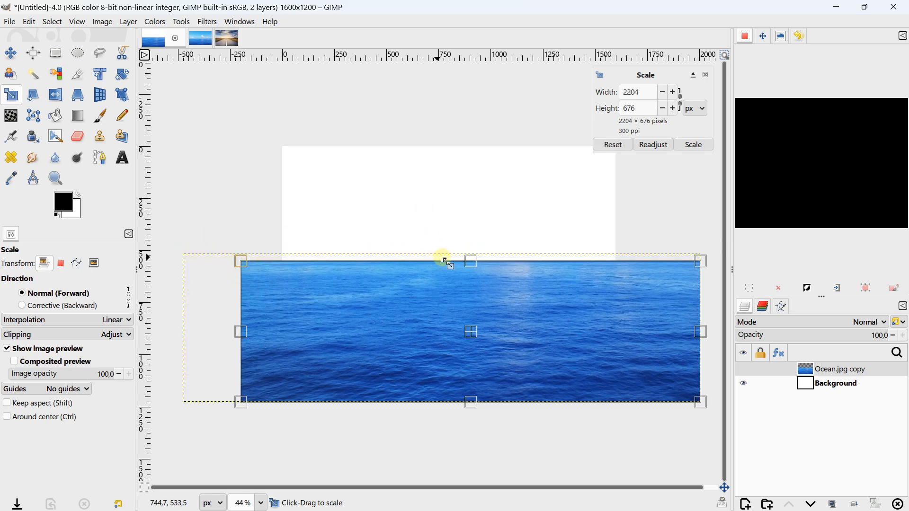
drag(469, 260, 421, 202)
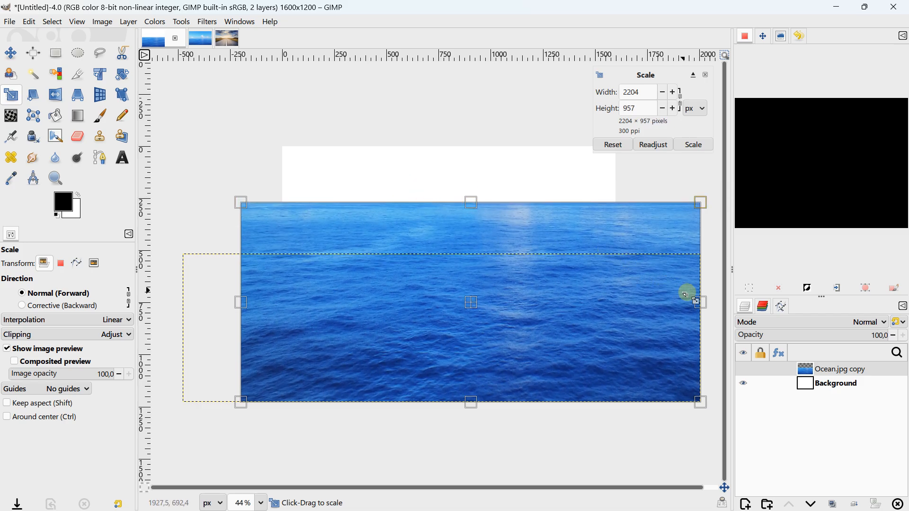
drag(703, 301, 633, 297)
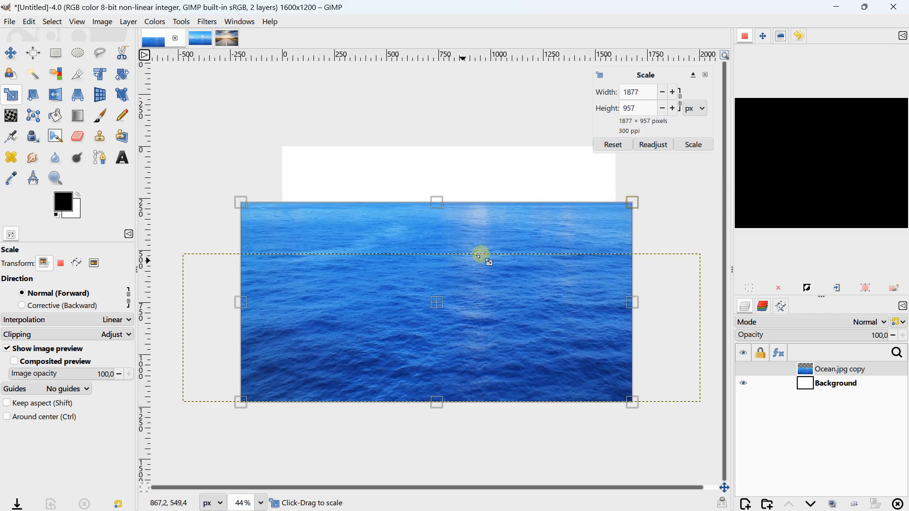
click(603, 152)
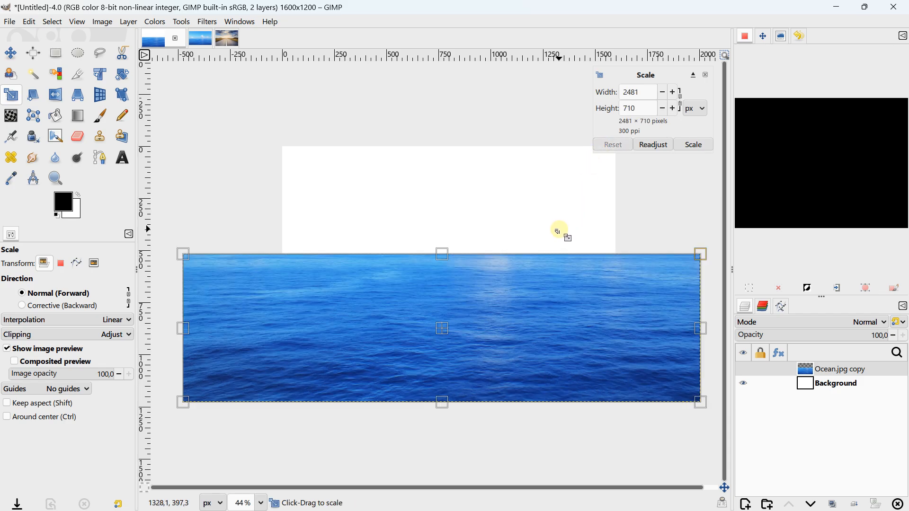
Scale the sea layer with the aspect ratio linked to about 2321 × 664 px and align its lower edge with the canvas bottom.
click(682, 100)
drag(185, 255, 217, 263)
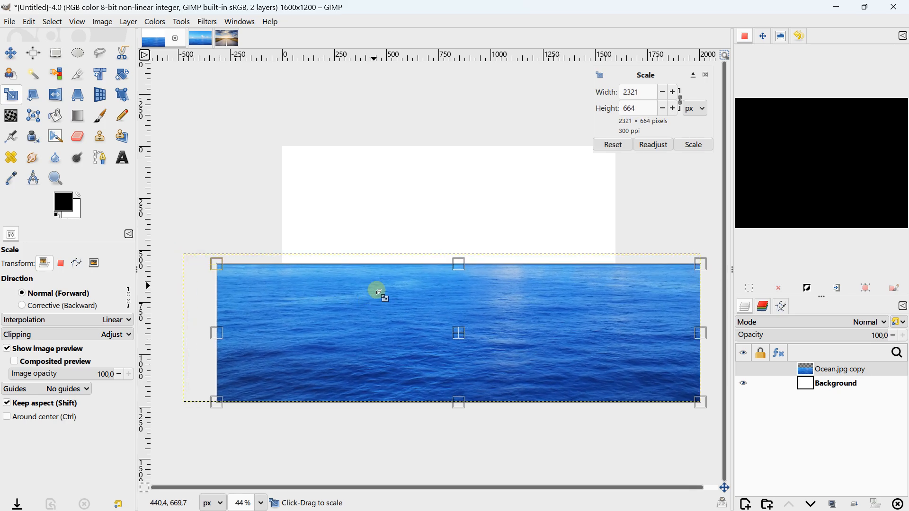
drag(463, 337, 444, 333)
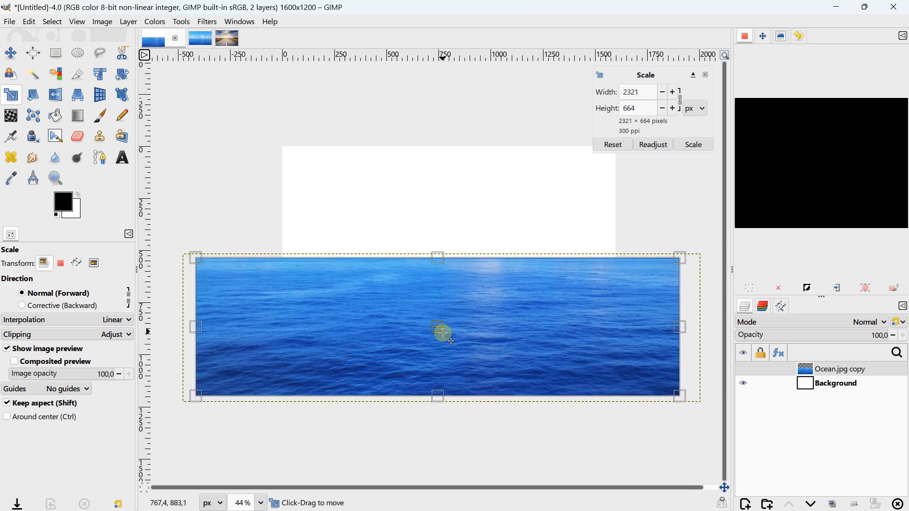
click(697, 145)
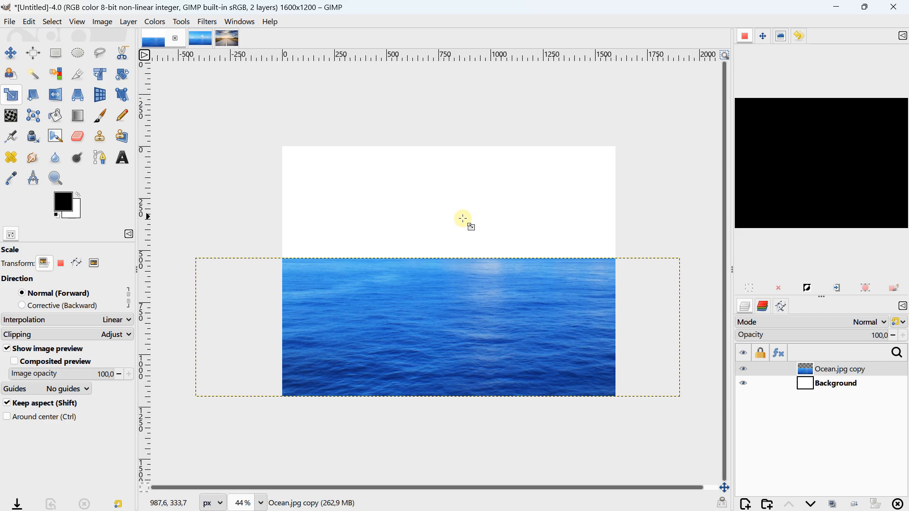
Shift the sea layer slightly down and to the right so it fills the canvas below the middle.
scroll(435, 221, down, 2)
click(406, 290)
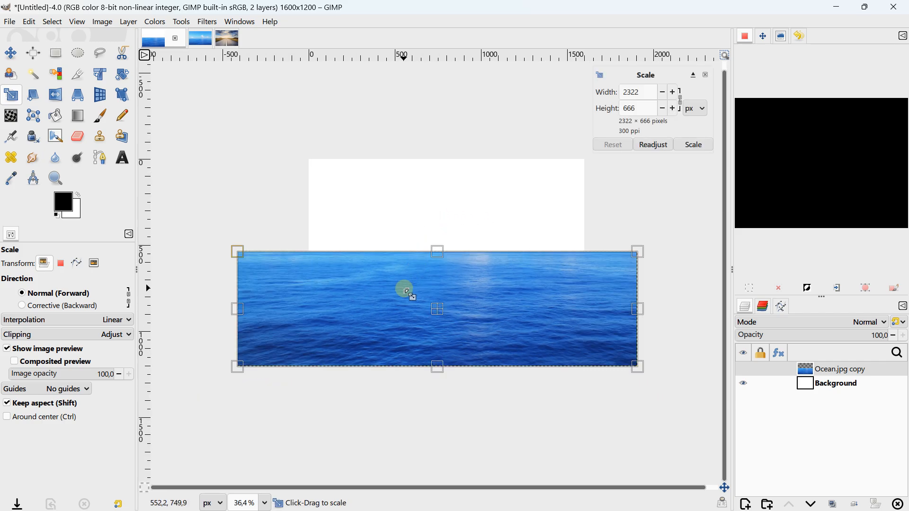
drag(435, 305, 434, 308)
click(692, 144)
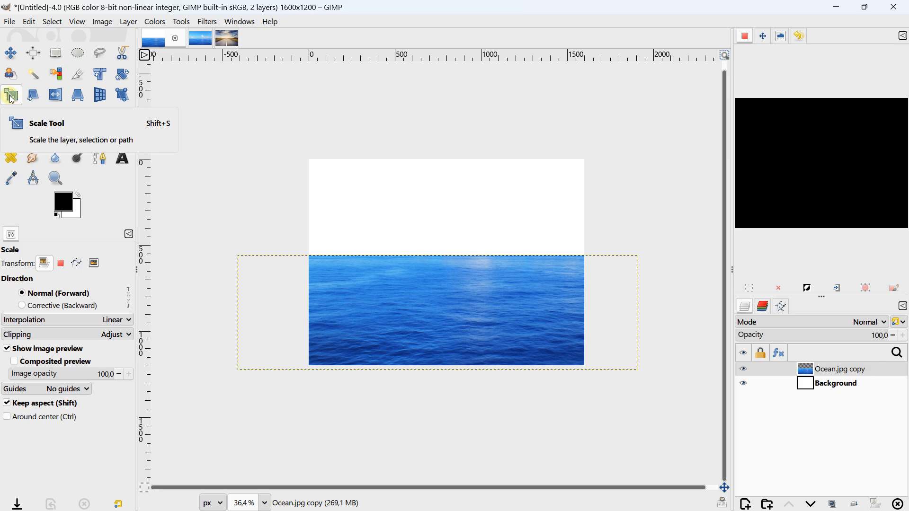
click(11, 53)
drag(383, 312, 403, 310)
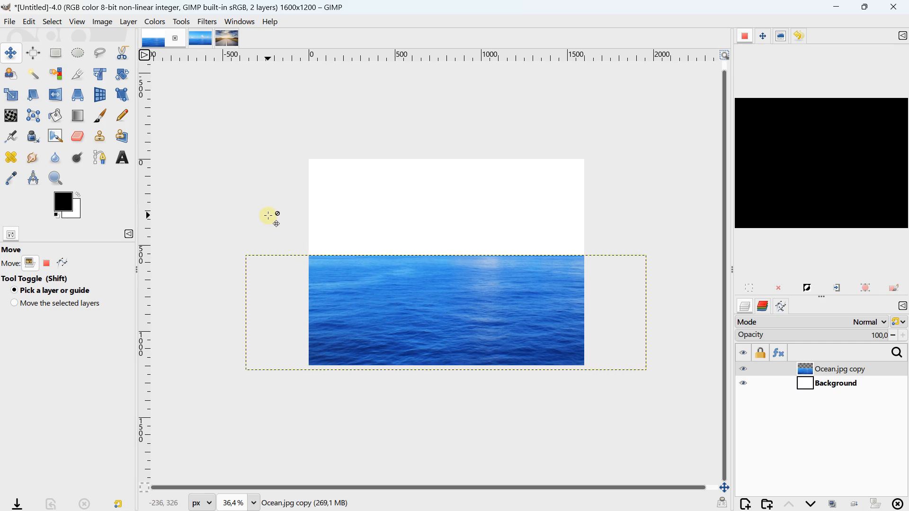
Make a rectangular selection about 2441 × 777 px around the cloudy sky above the horizon in the Road image.
click(223, 44)
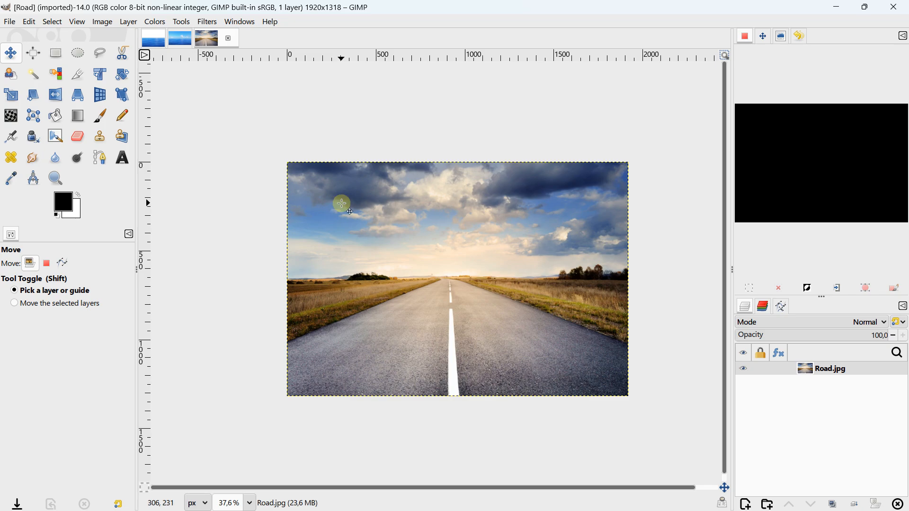
click(153, 39)
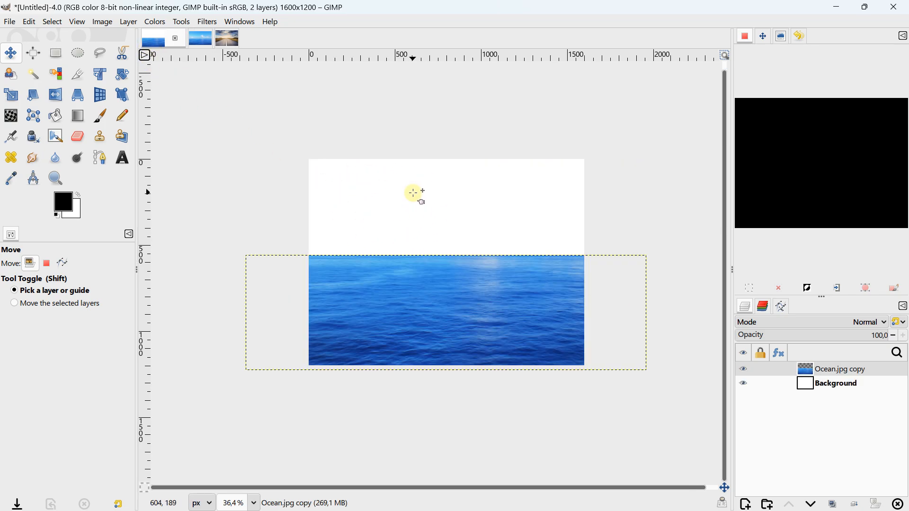
click(229, 42)
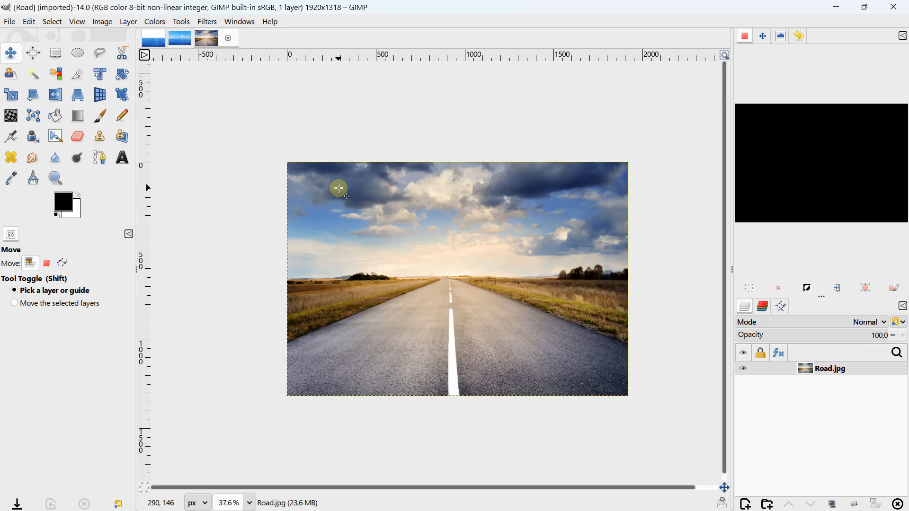
click(56, 53)
drag(237, 120, 671, 259)
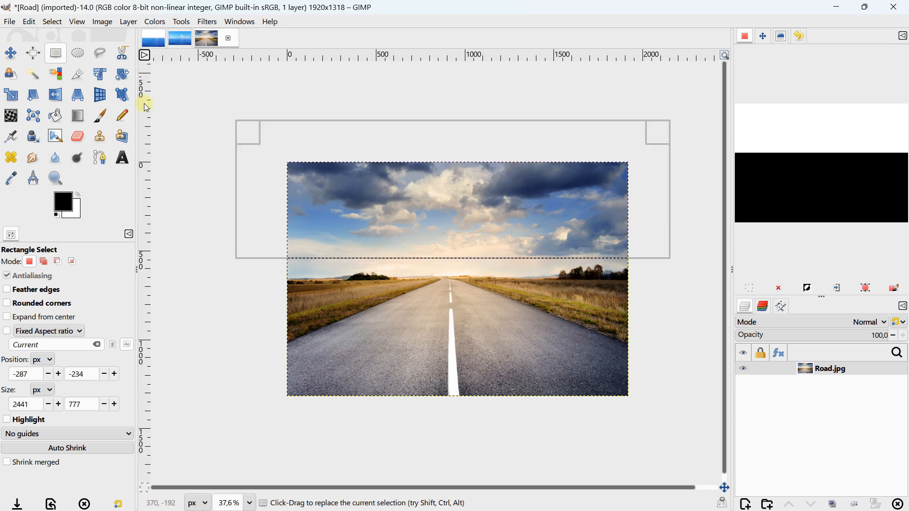
Copy the selected sky from the Road image and paste it as a new layer into the 1600 × 1200 px composite.
click(29, 22)
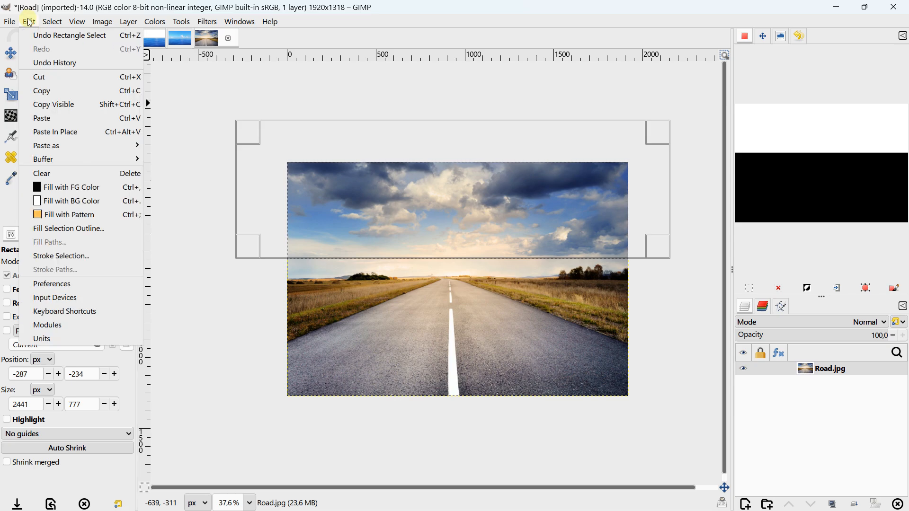
click(55, 92)
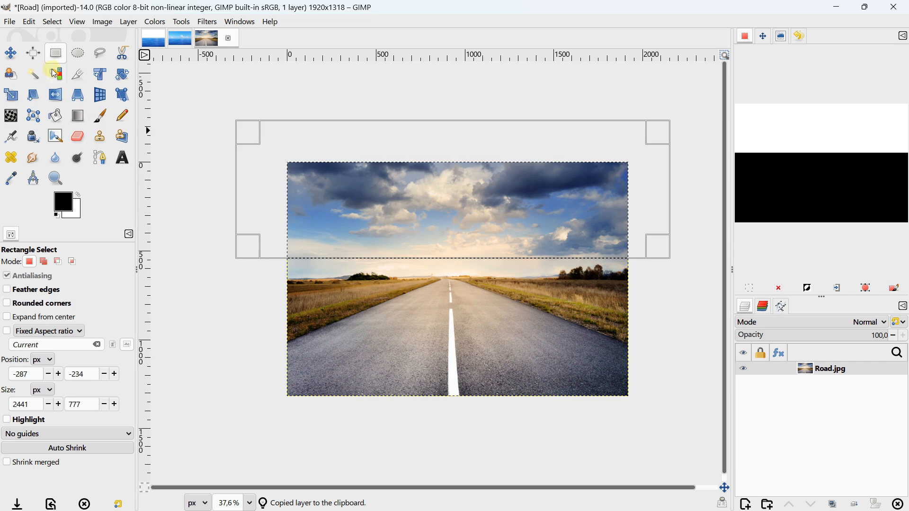
click(154, 38)
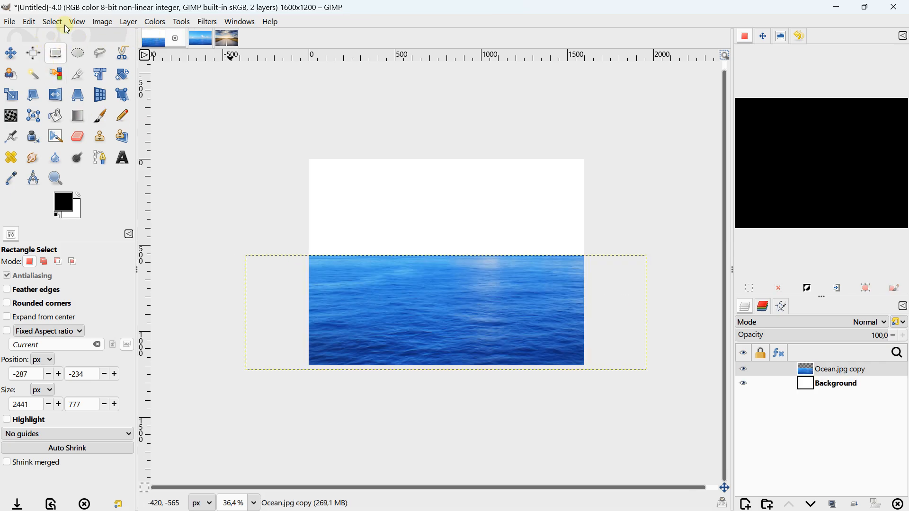
click(30, 22)
click(41, 118)
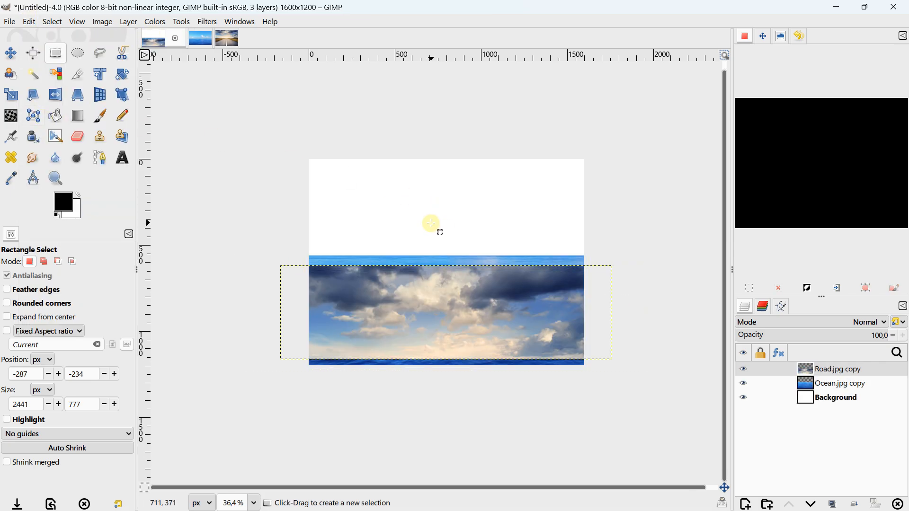
Scale the pasted sky layer with the aspect ratio linked to about 2409 × 681 px and position it directly above the sea.
click(11, 53)
mouse_move(412, 332)
mouse_down()
mouse_move(400, 208)
mouse_move(421, 290)
mouse_move(410, 318)
mouse_up()
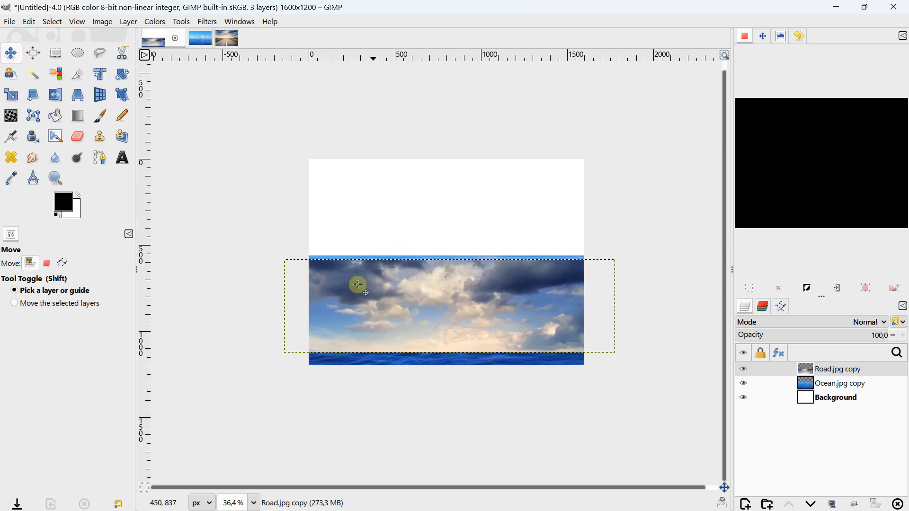
click(11, 95)
click(171, 150)
click(448, 310)
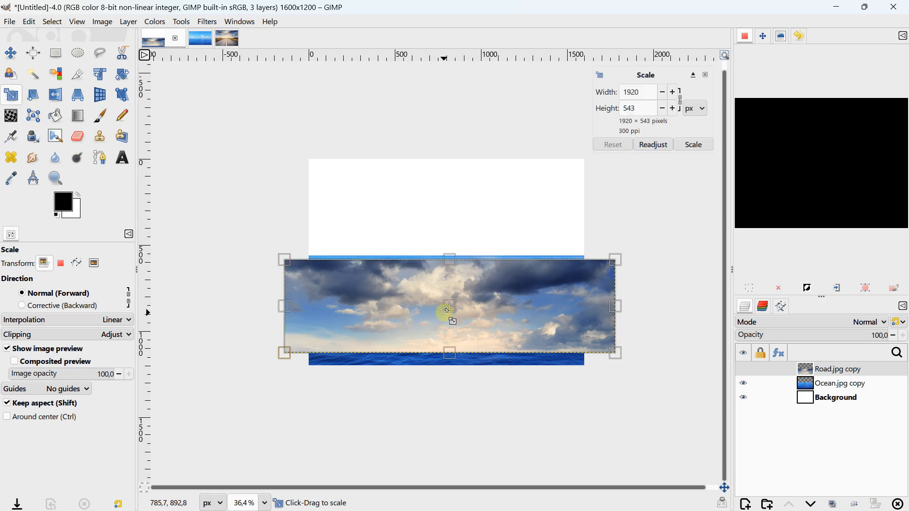
drag(450, 309, 446, 180)
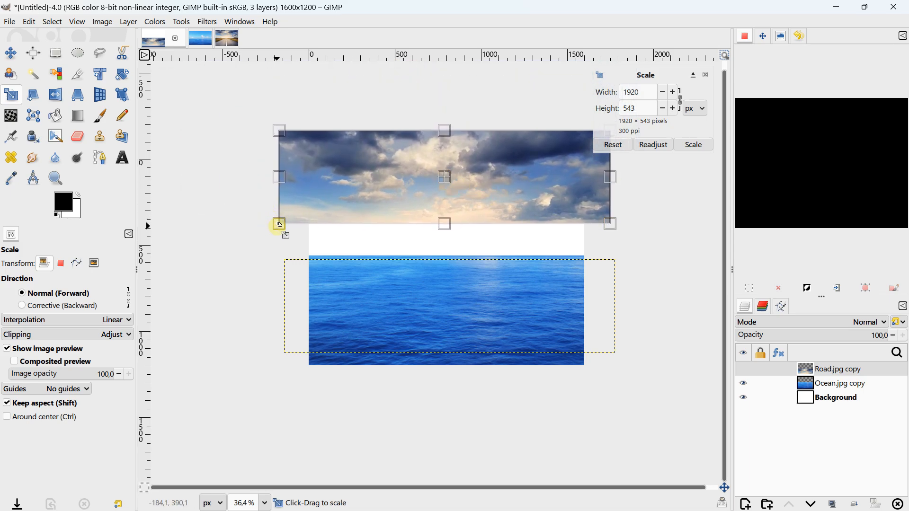
drag(279, 224, 201, 184)
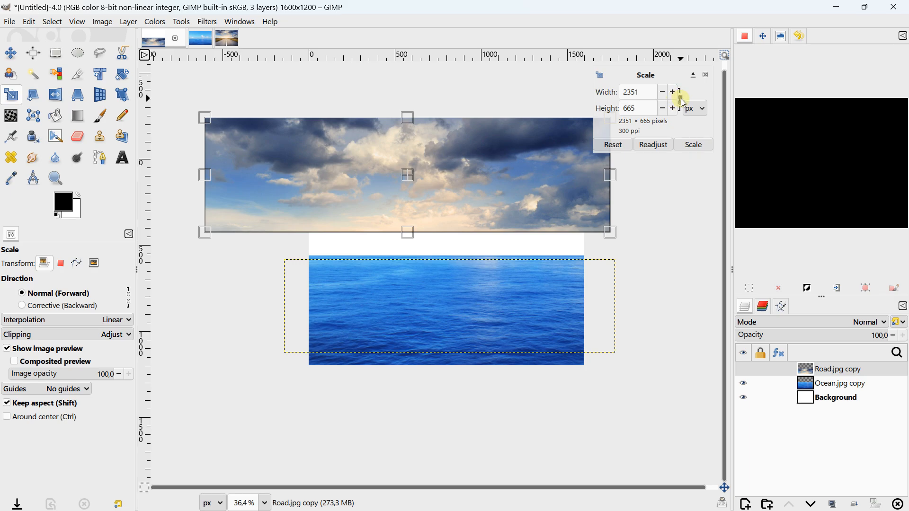
mouse_move(407, 232)
mouse_down()
mouse_move(433, 247)
mouse_move(376, 207)
mouse_move(410, 238)
mouse_up()
drag(405, 175, 428, 207)
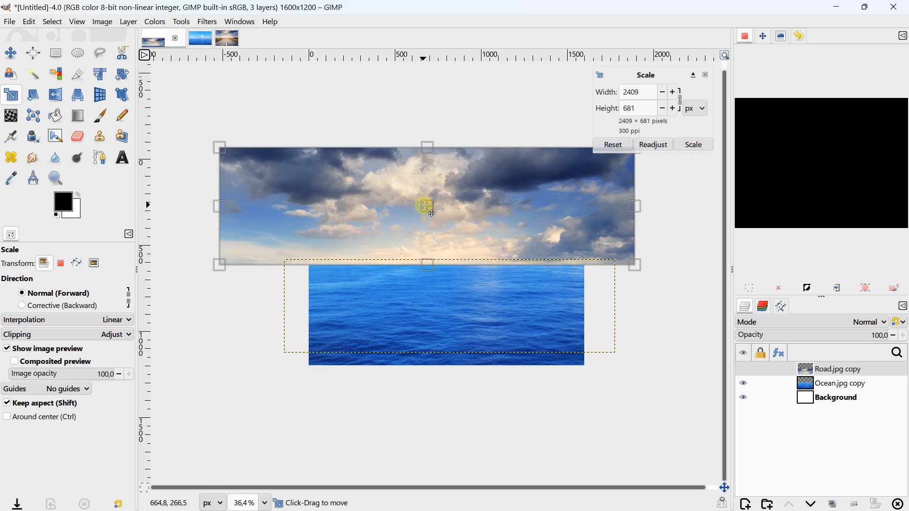
click(701, 147)
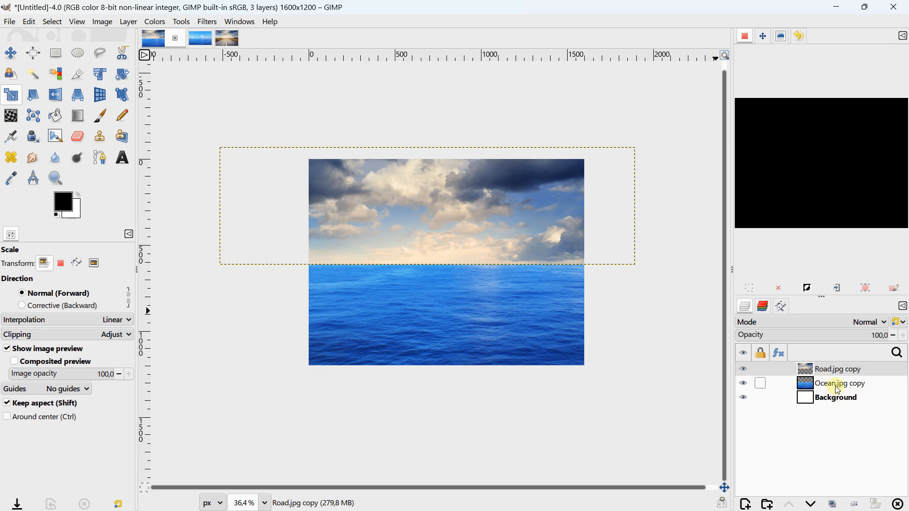
Rename the sea layer as Ocean.
double_click(836, 384)
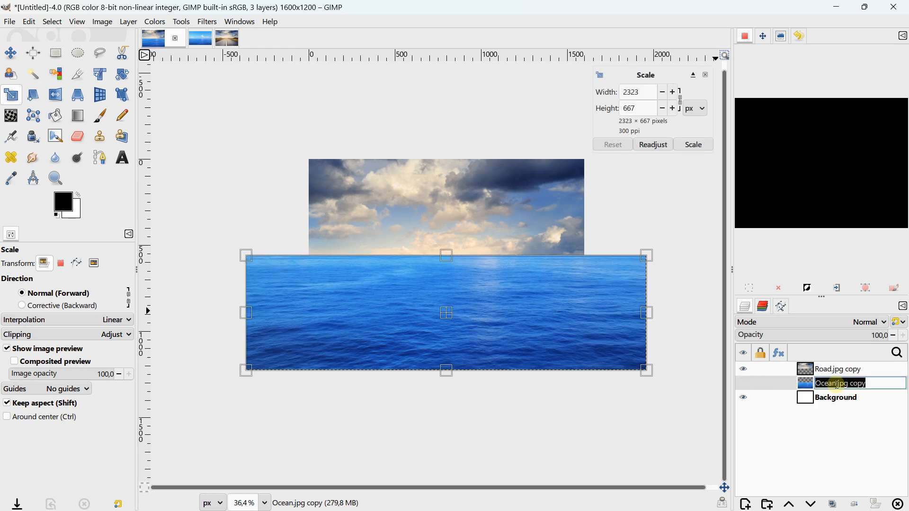
key(BackSpace)
key(Caps_Lock)
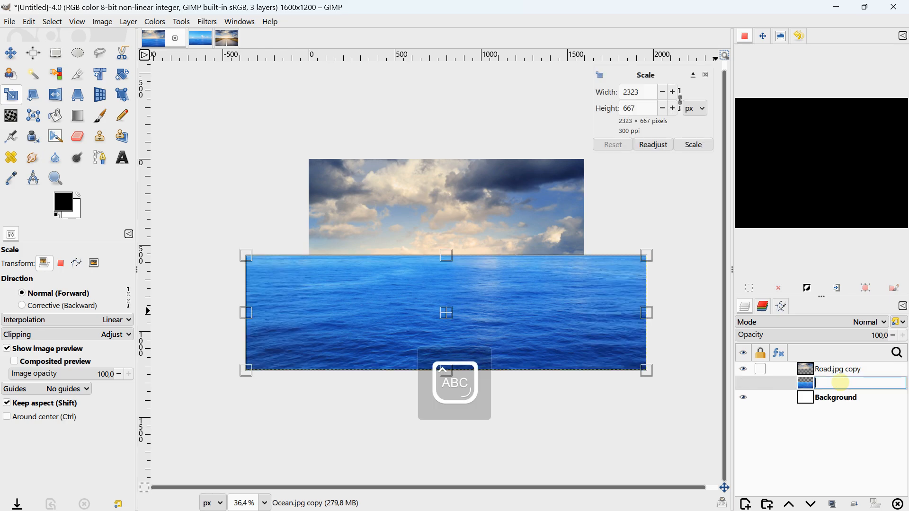
key(Return)
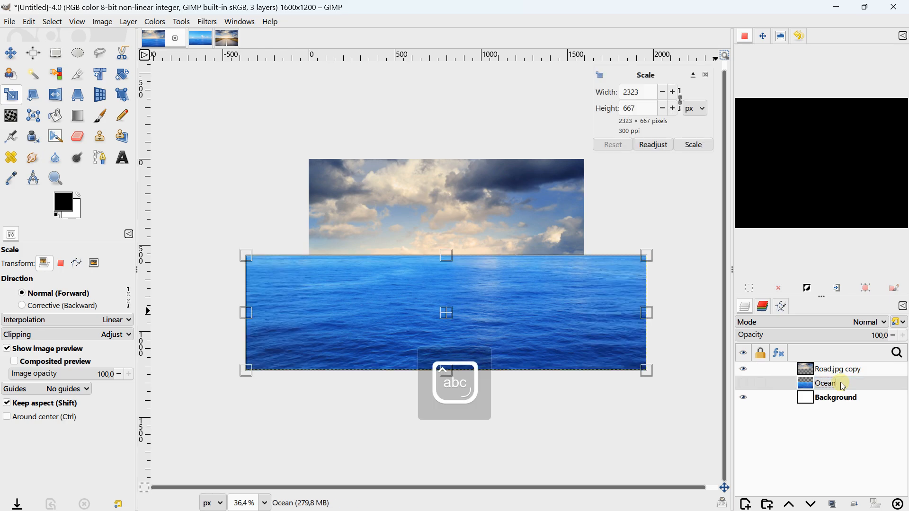
Rename the sky layer as Road and close the pending scale transform.
double_click(846, 374)
key(Caps_Lock)
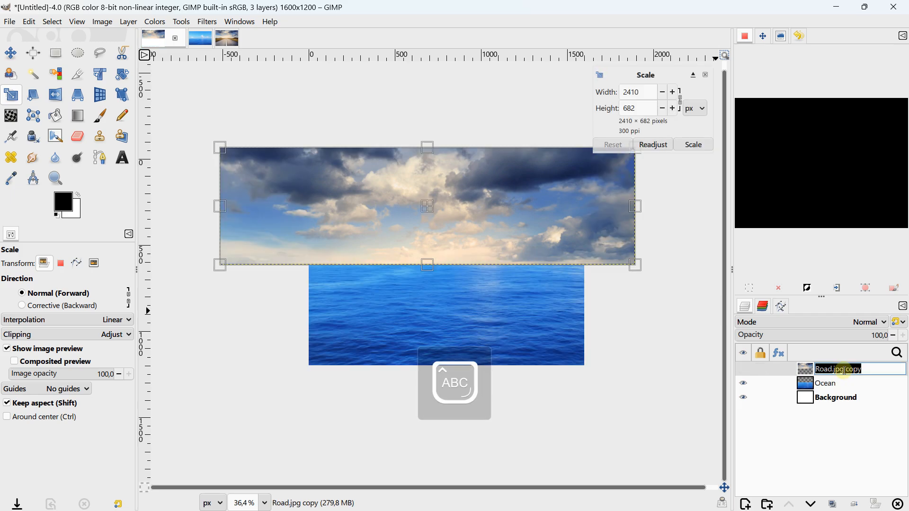
text(R)
key(Caps_Lock)
text(oad)
key(Return)
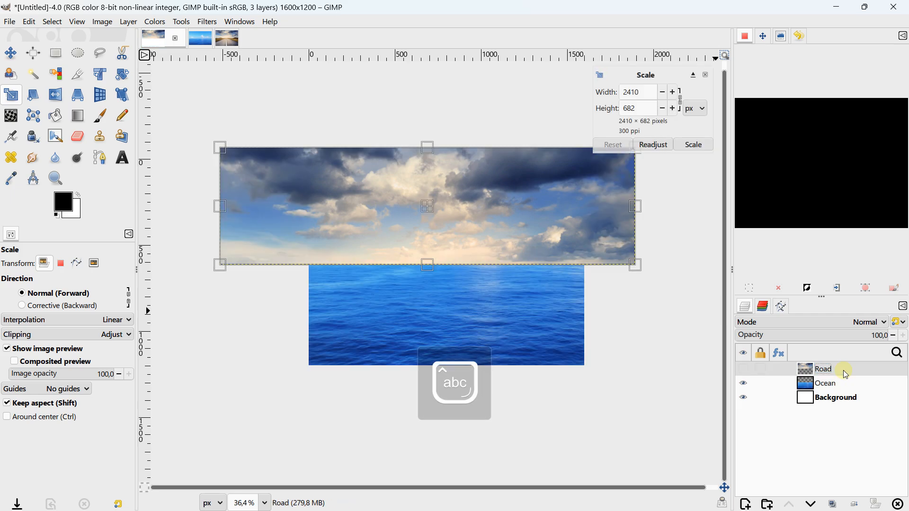
click(694, 144)
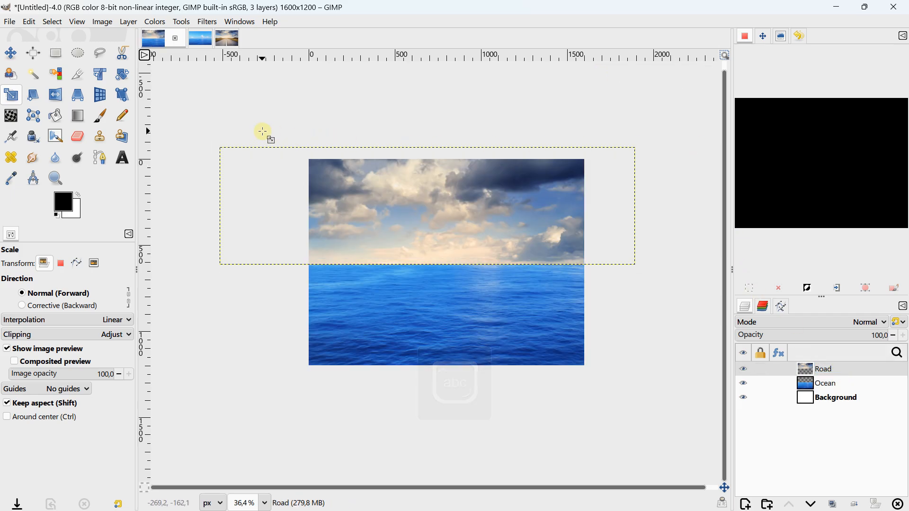
Move the sky layer slightly up and to the right, and nudge the sea layer slightly up and to the left.
click(10, 52)
drag(359, 203, 379, 198)
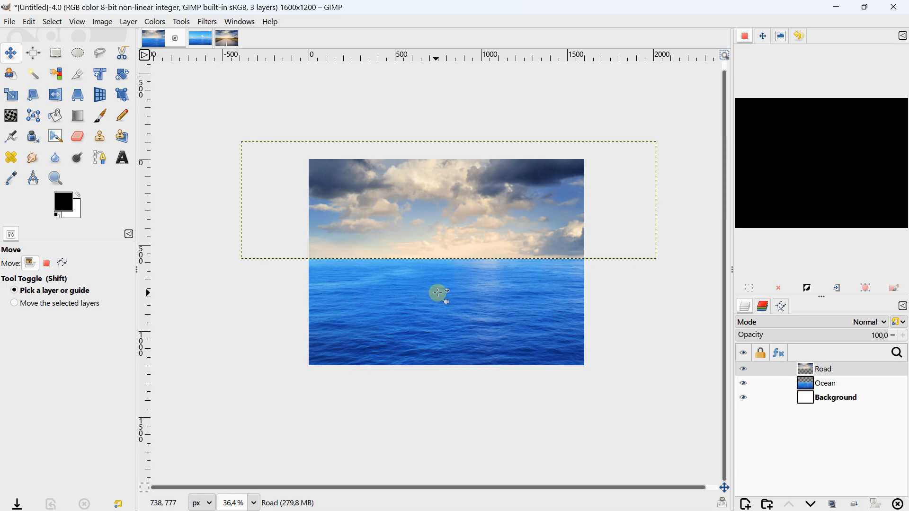
mouse_move(438, 292)
mouse_down()
mouse_move(438, 302)
mouse_move(431, 290)
mouse_up()
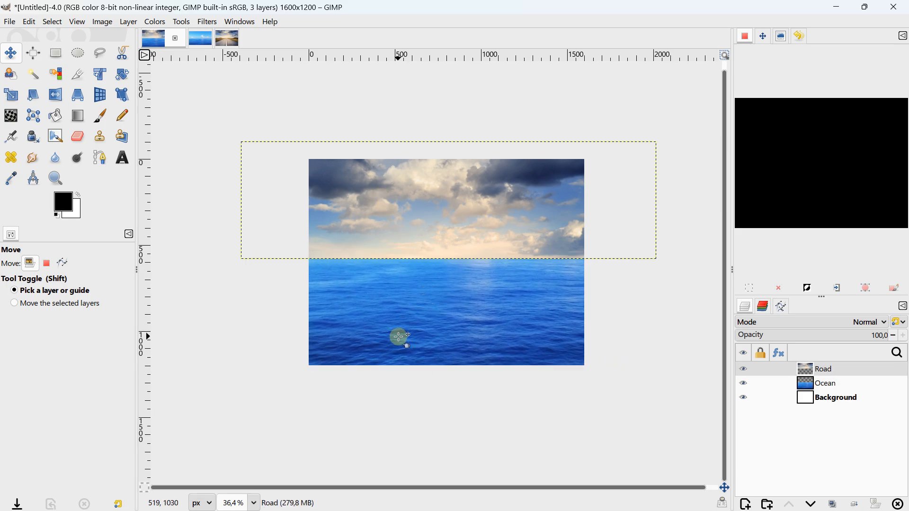
Try to enlarge the Road layer proportionally, first to 2419 px wide and further to about 2833 × 802 px.
click(10, 98)
click(397, 190)
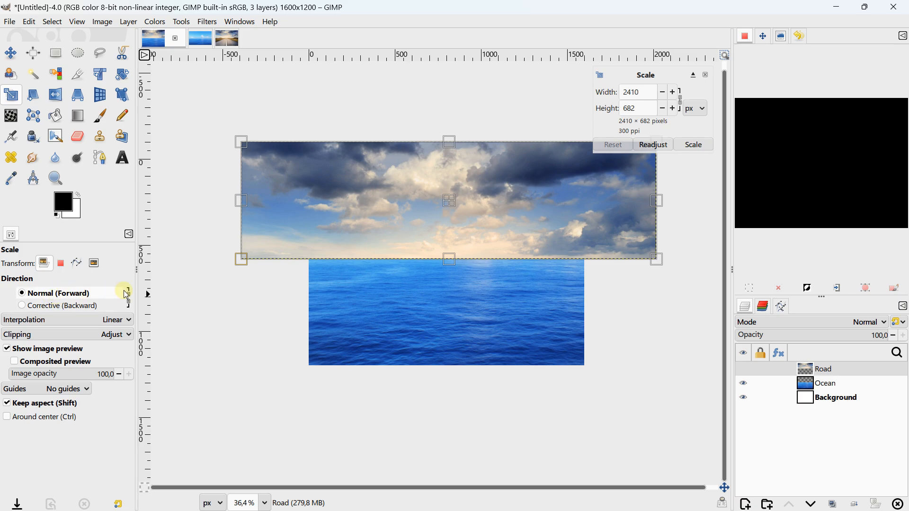
double_click(646, 92)
text(2419)
key(Return)
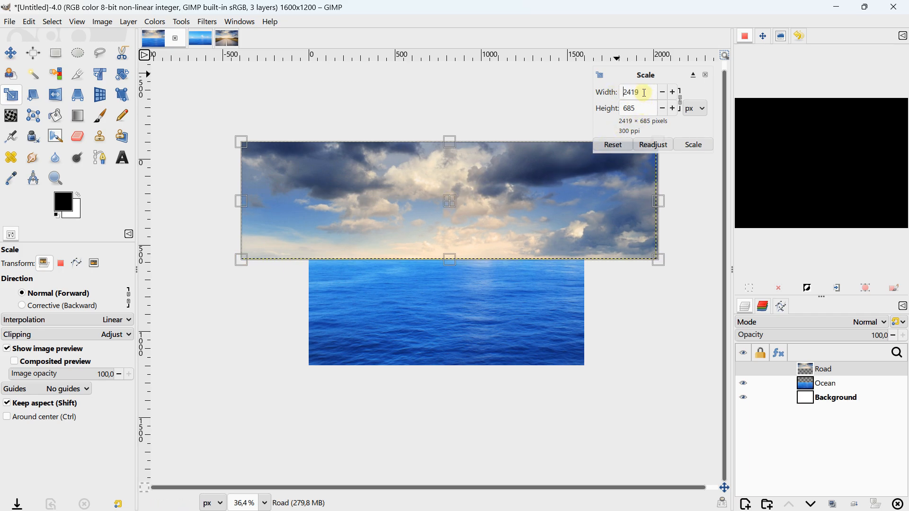
scroll(645, 93, up, 17)
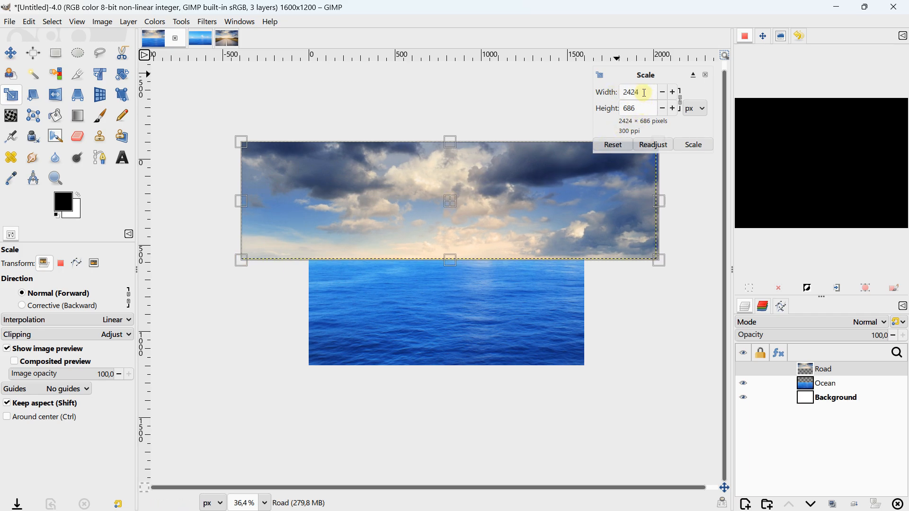
click(672, 93)
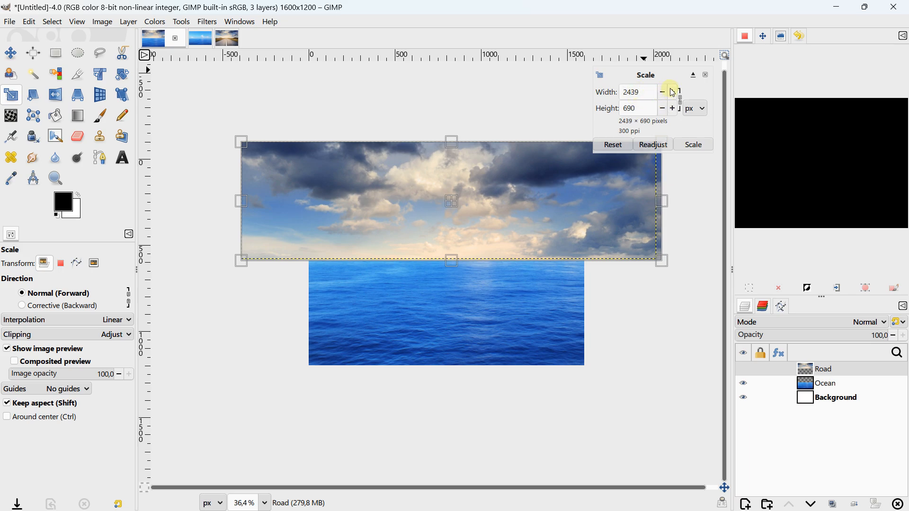
drag(672, 93, 672, 93)
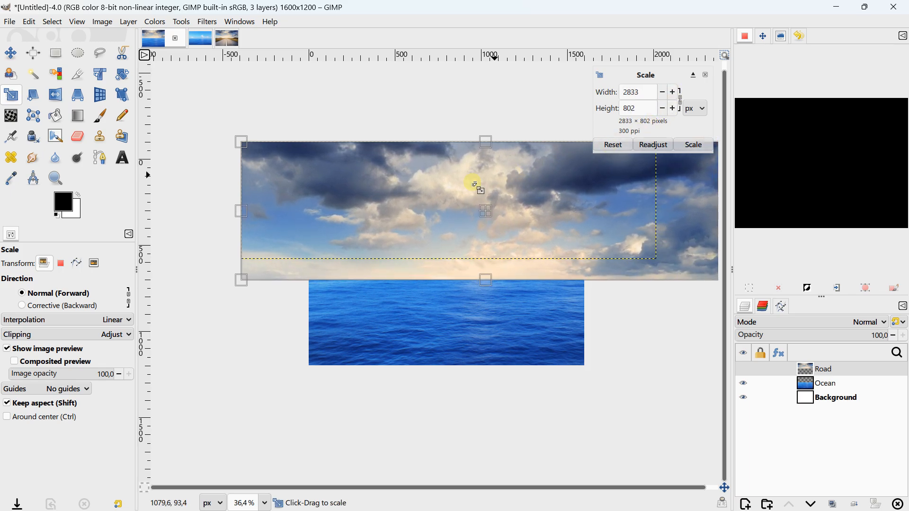
Scale the Road layer proportionally to about 2366 × 670 px and place its lower edge just over the sea's horizon.
mouse_move(483, 211)
mouse_down()
mouse_move(451, 175)
mouse_move(432, 209)
mouse_move(458, 153)
mouse_move(451, 200)
mouse_move(473, 205)
mouse_up()
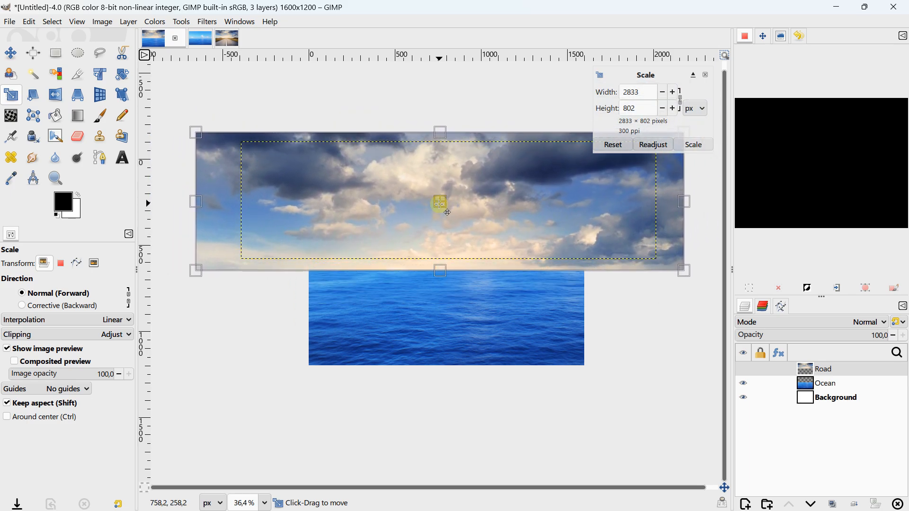
drag(194, 273, 275, 250)
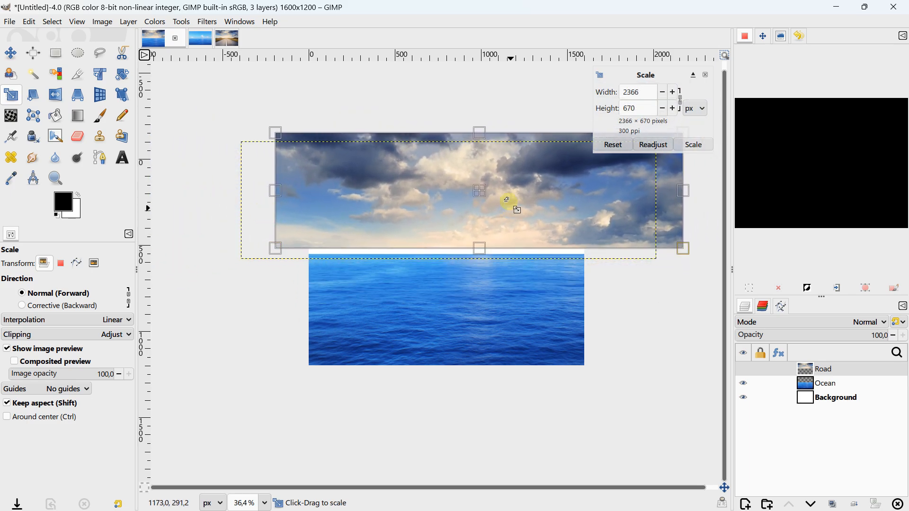
drag(483, 198, 440, 212)
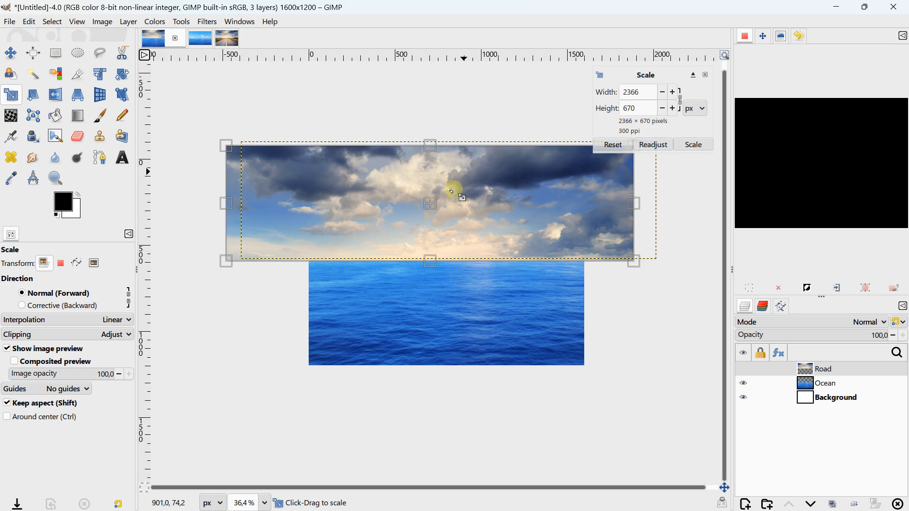
click(695, 145)
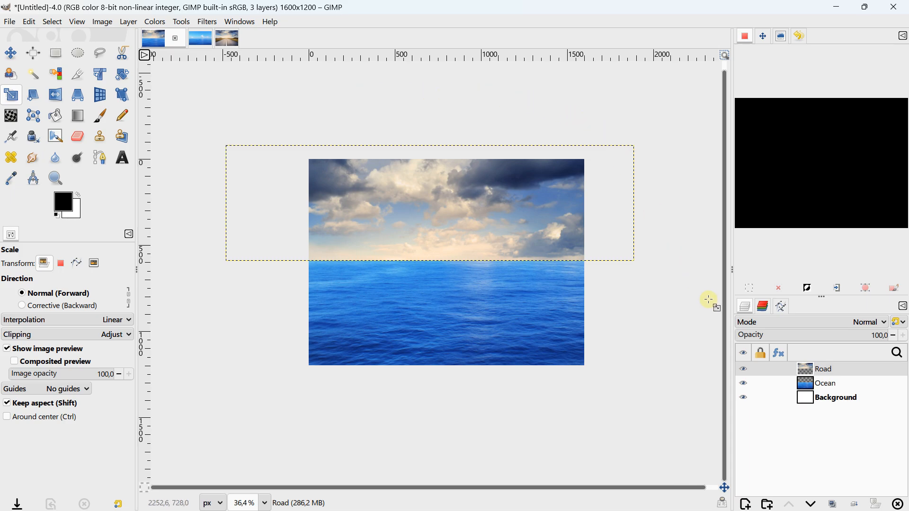
Switch to the Rectangle Select tool and make the Road layer the active layer.
click(802, 398)
click(325, 112)
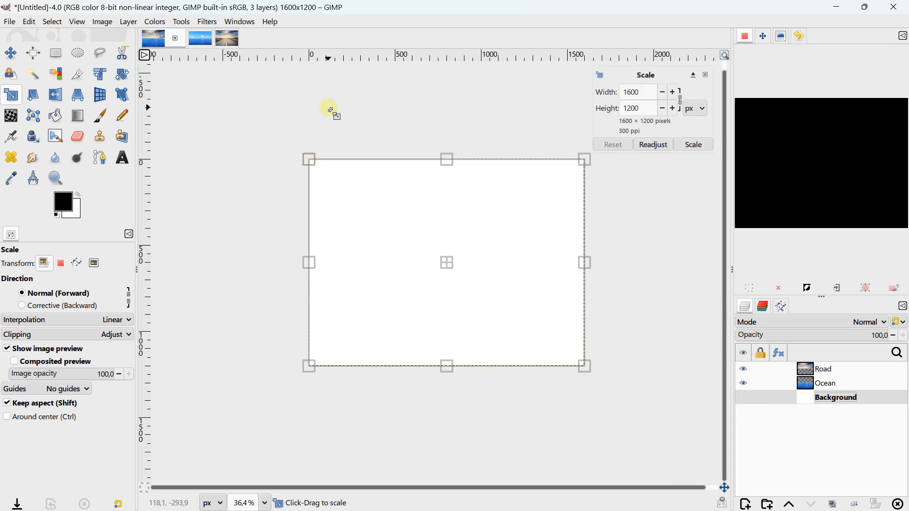
click(697, 143)
click(57, 53)
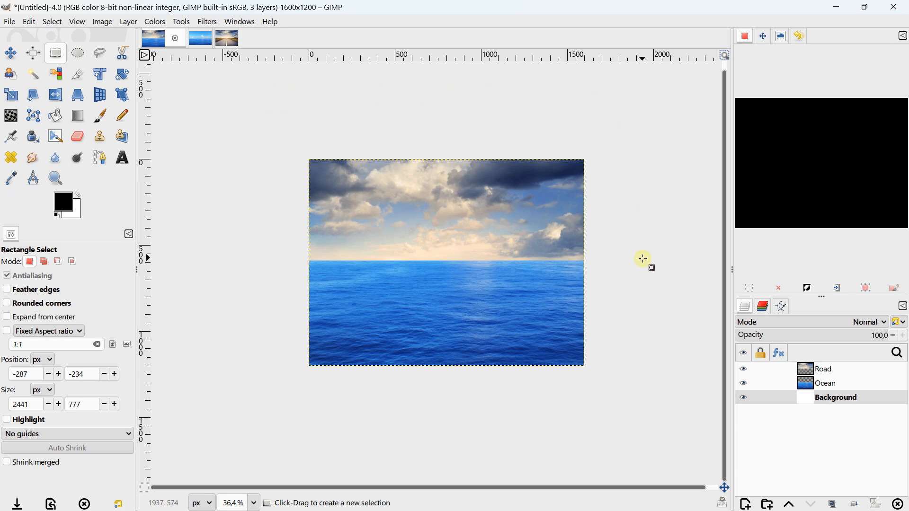
click(810, 385)
click(810, 370)
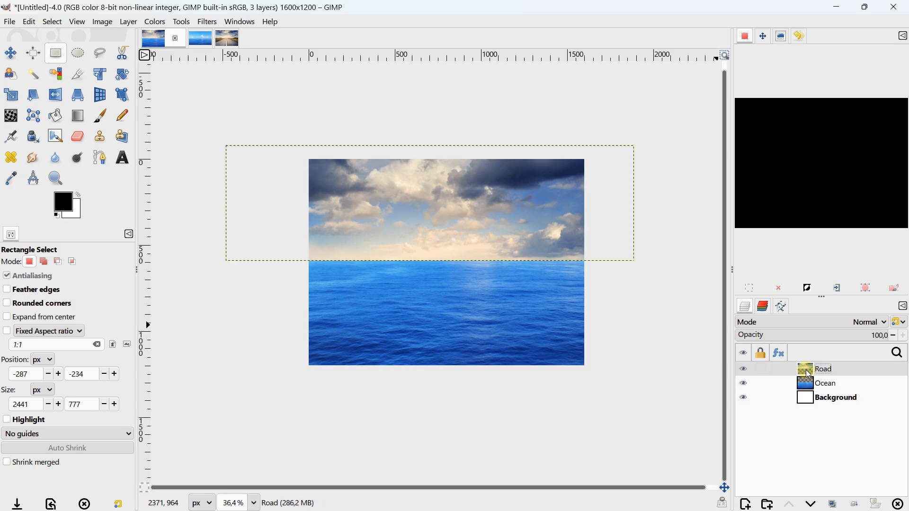
click(810, 385)
click(805, 369)
mouse_move(806, 368)
mouse_down()
mouse_move(811, 394)
mouse_move(811, 370)
mouse_up()
mouse_move(810, 370)
mouse_down()
mouse_move(812, 397)
mouse_move(808, 368)
mouse_up()
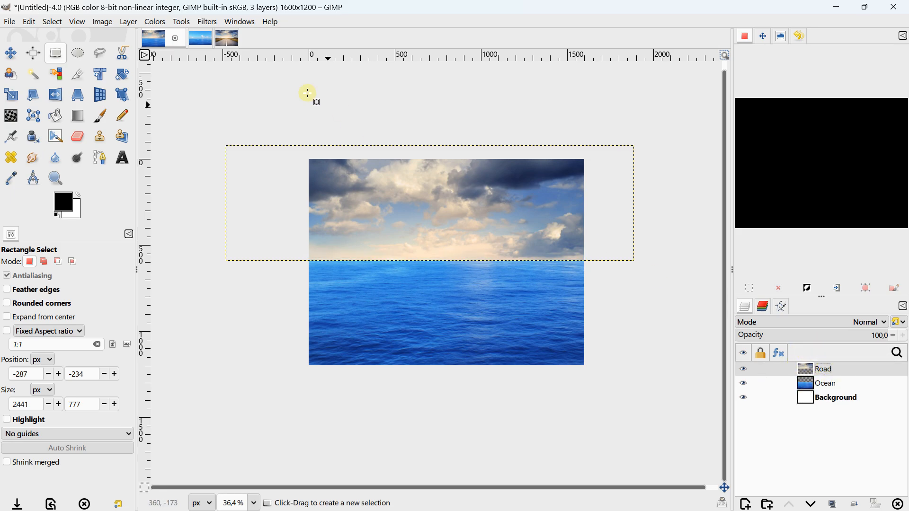
Remove the selections from the Ocean and Road source images and return to the composite.
click(202, 40)
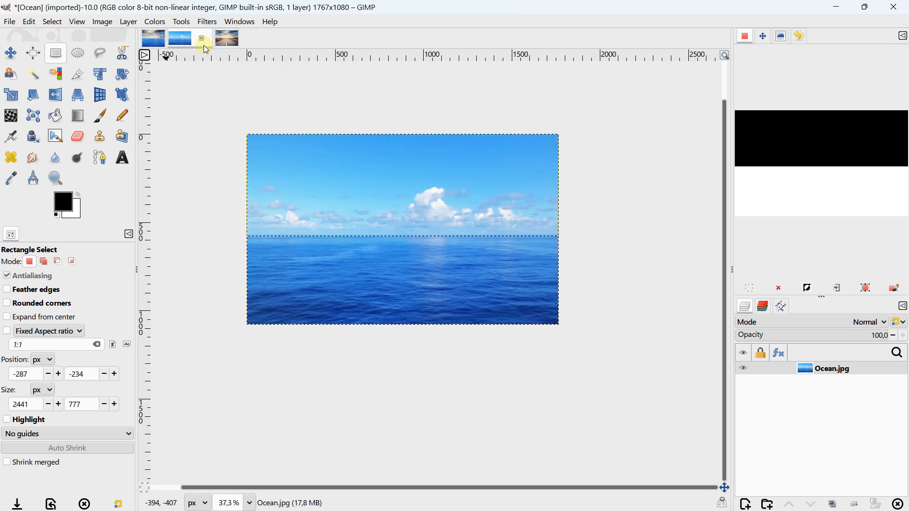
click(780, 288)
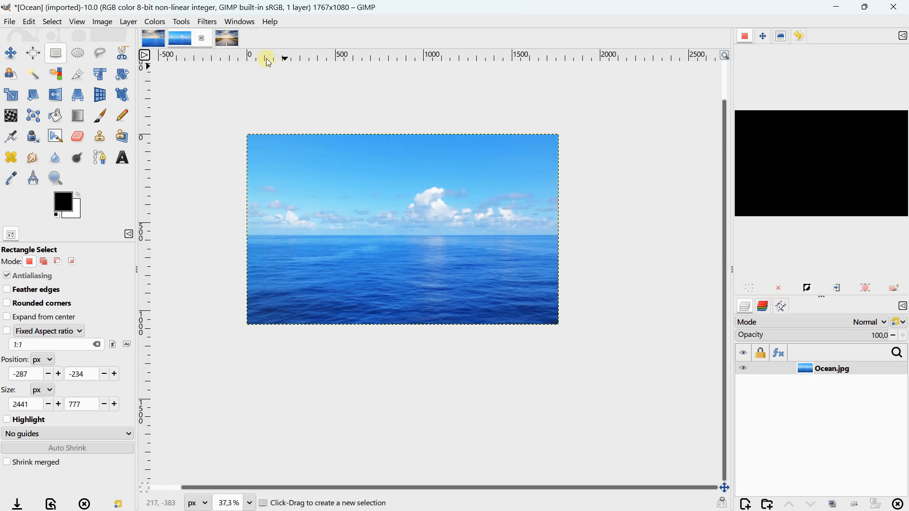
click(227, 38)
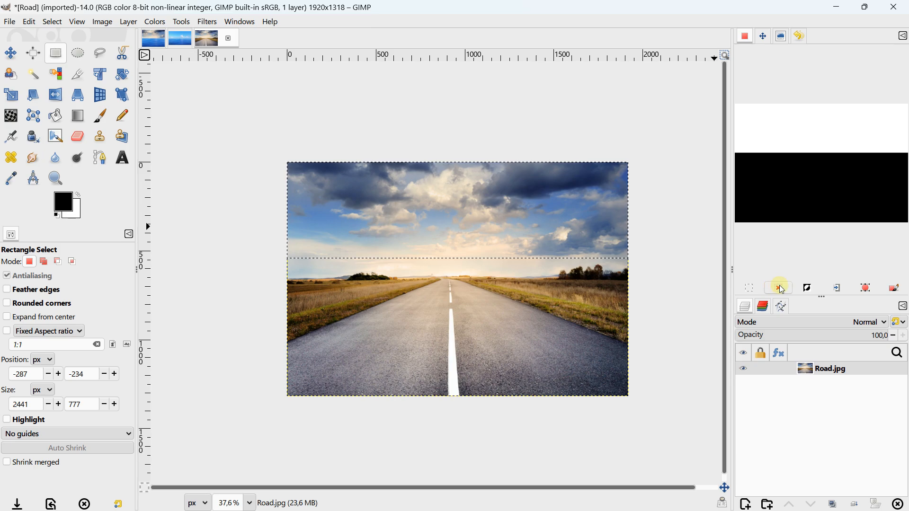
click(781, 288)
click(153, 38)
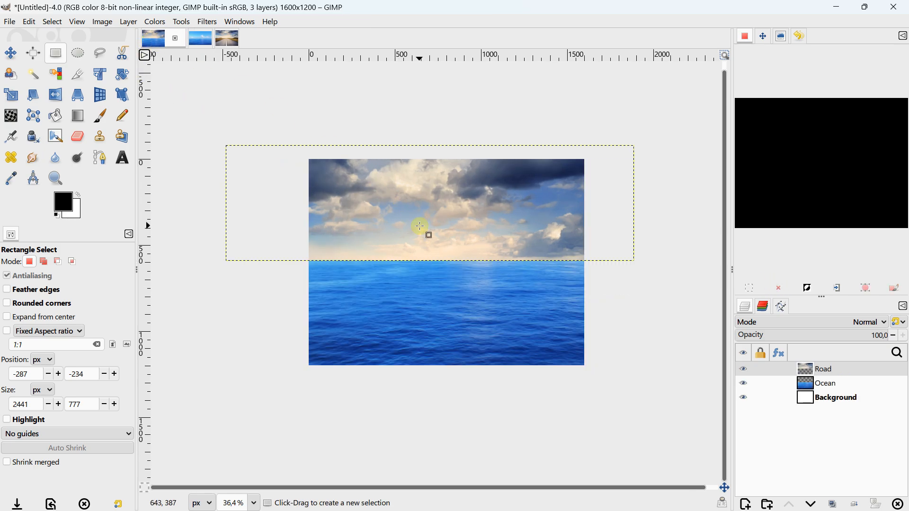